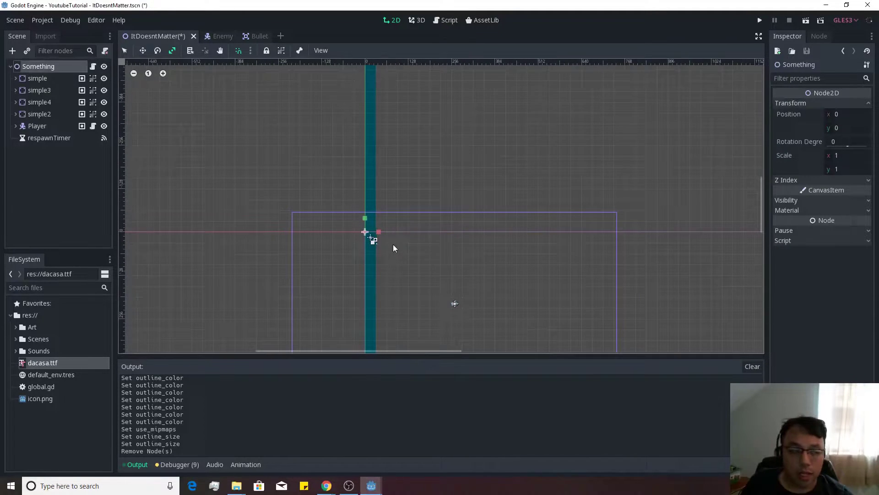
Add a CanvasLayer node as a child of the root node Something
scroll(366, 265, "up", 9)
scroll(364, 224, "up", 1)
middle_click_drag(510, 350, 430, 204)
scroll(419, 192, "down", 7)
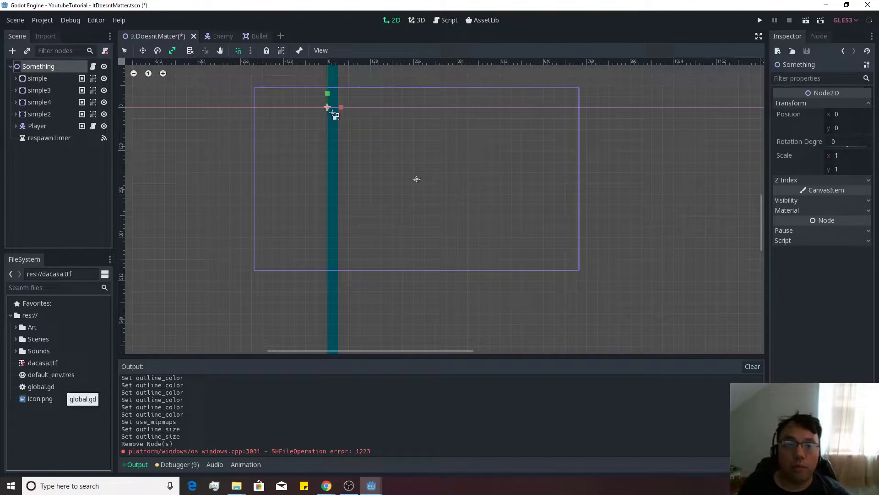
right_click(46, 67)
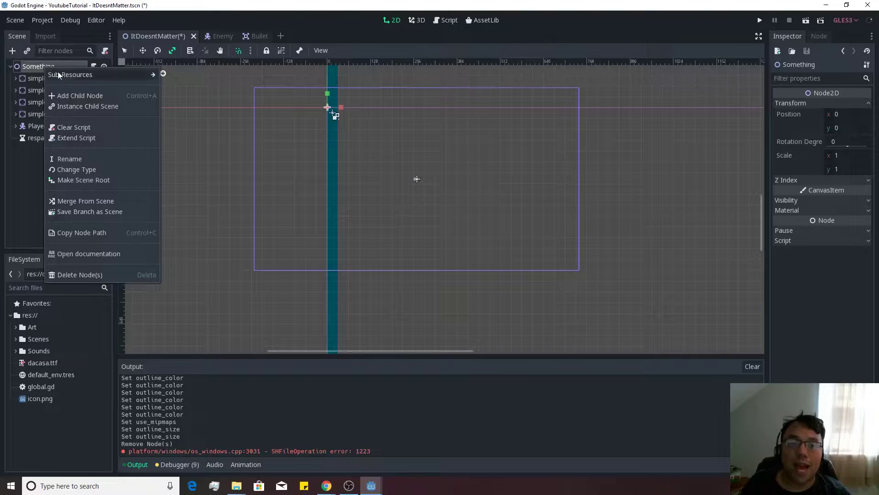
left_click(73, 92)
key("BackSpace")
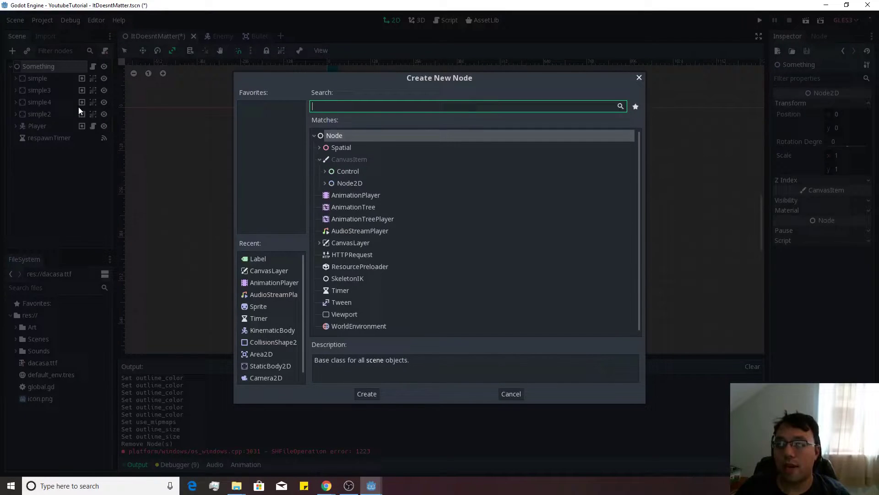
type("canvaslayer")
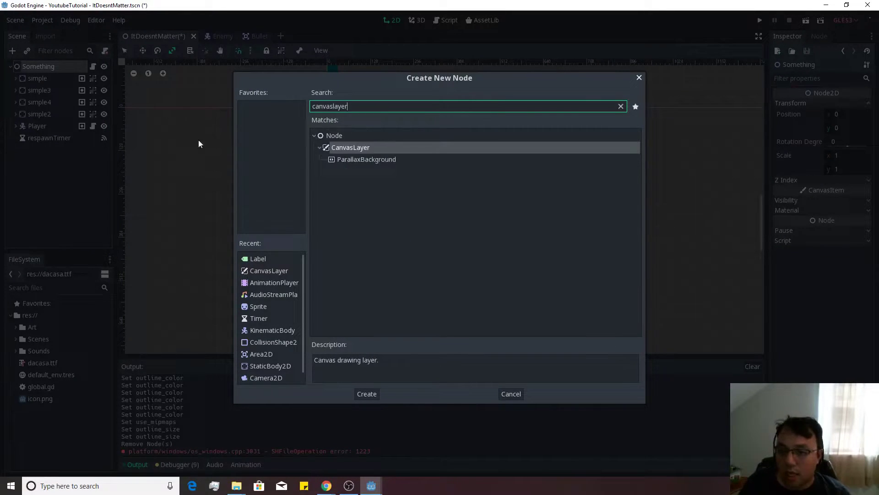
double_click(360, 148)
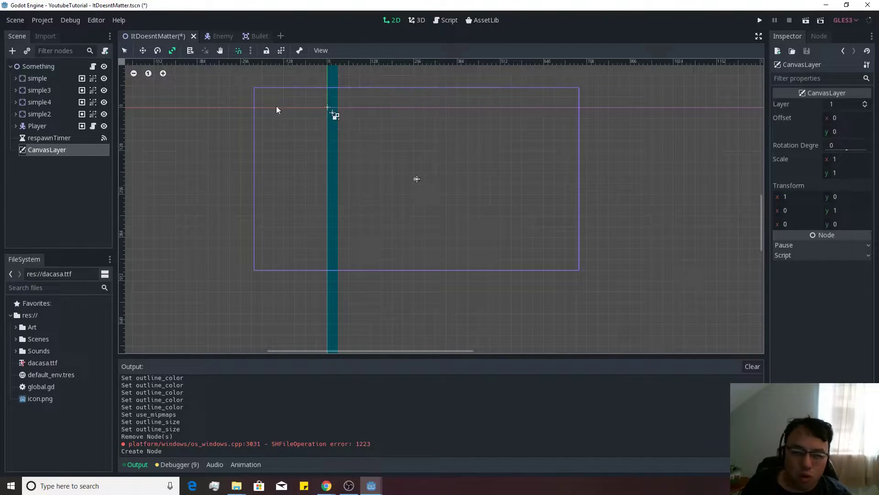
Add a Label node as a child of the CanvasLayer
right_click(61, 149)
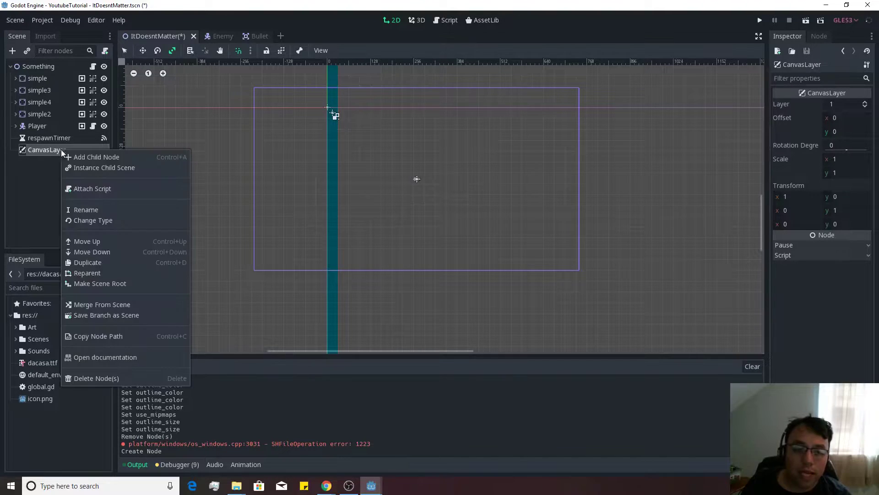
left_click(87, 160)
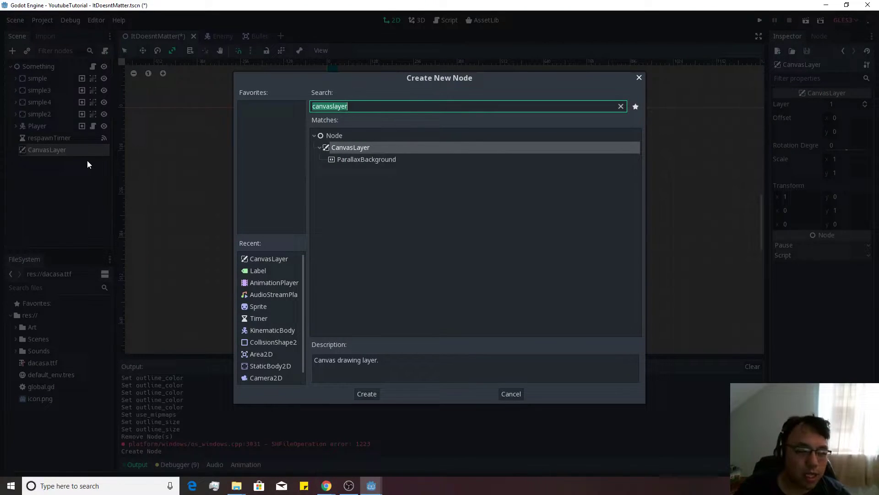
type("label")
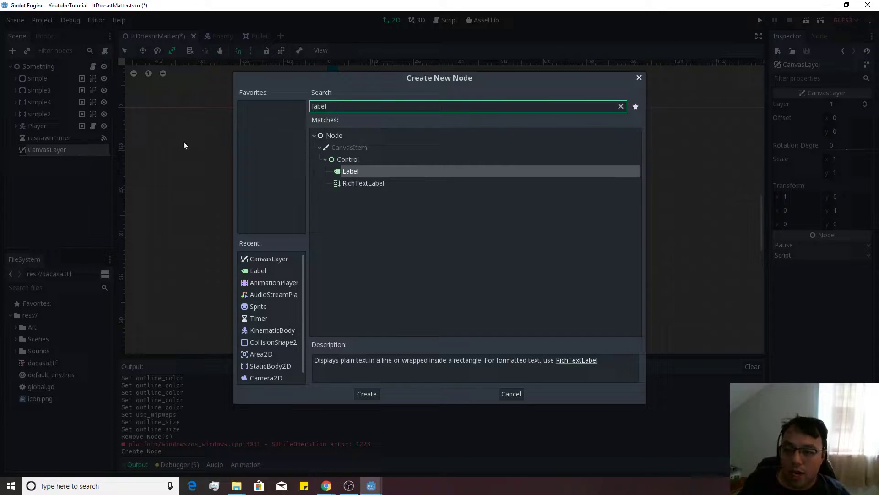
double_click(339, 171)
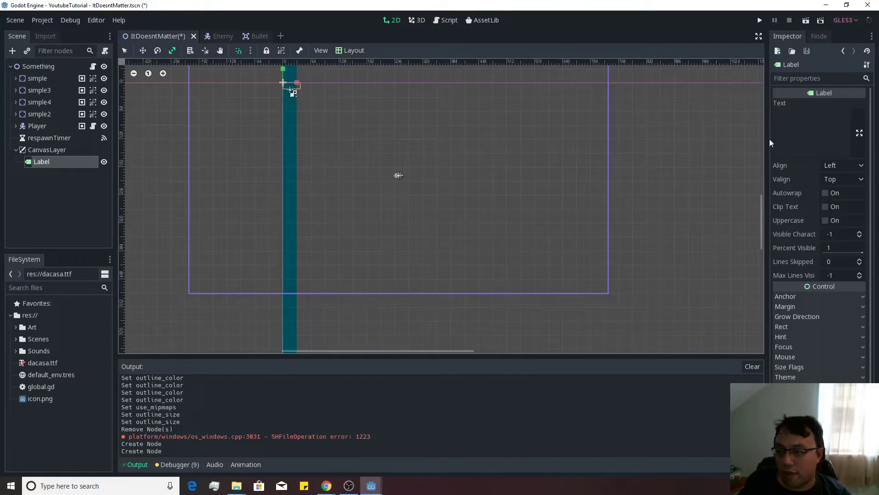
Set the Label's text to "Testing"
left_click(813, 116)
type("10")
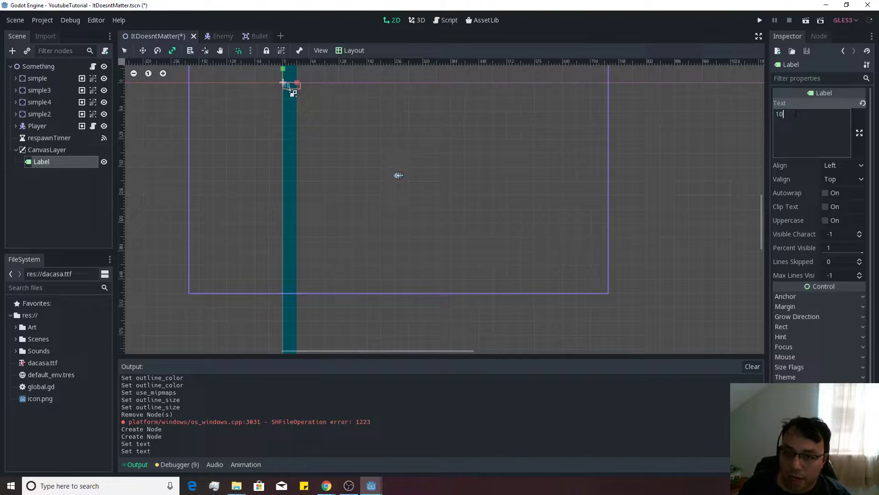
key("BackSpace")
key("BackSpace")
type("Testing")
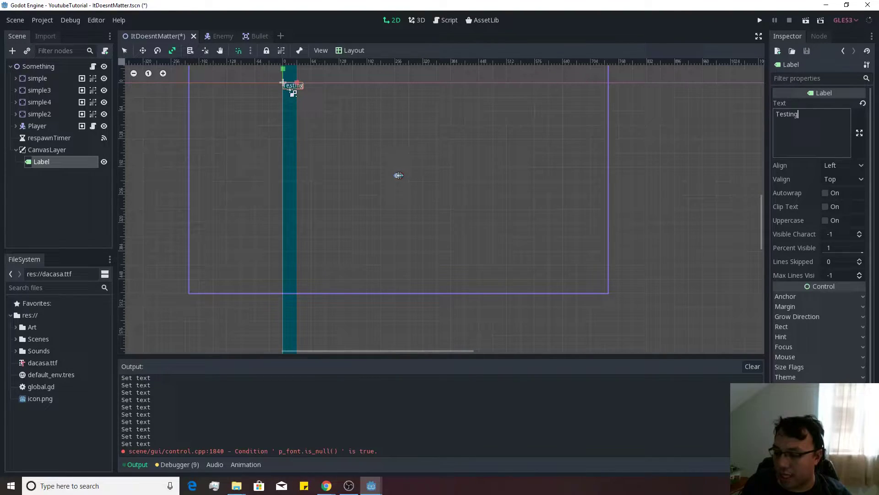
Apply the Top Left layout preset to the Label
left_click(353, 49)
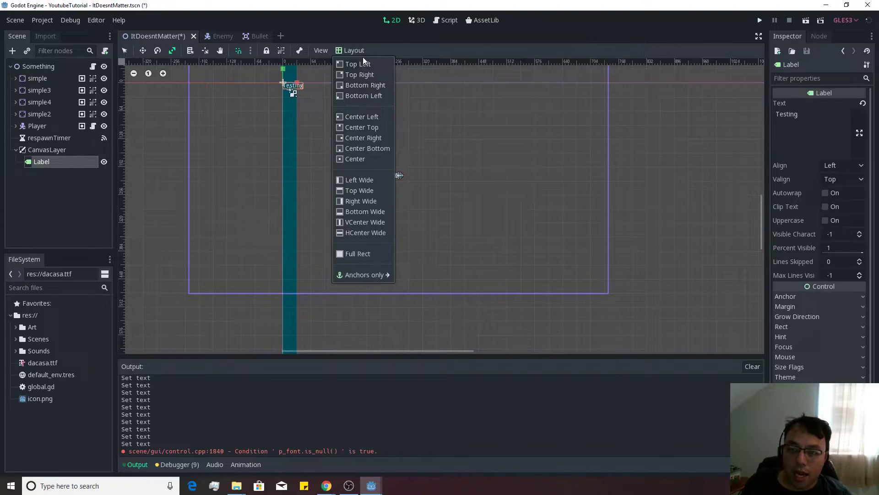
left_click(346, 65)
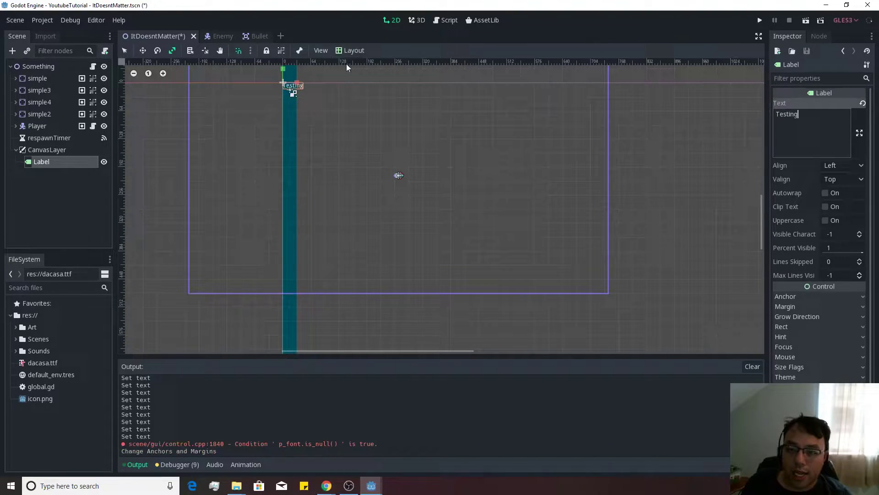
scroll(315, 132, "down", 6)
middle_click_drag(287, 102, 306, 188)
scroll(306, 187, "up", 3)
scroll(306, 188, "up", 3)
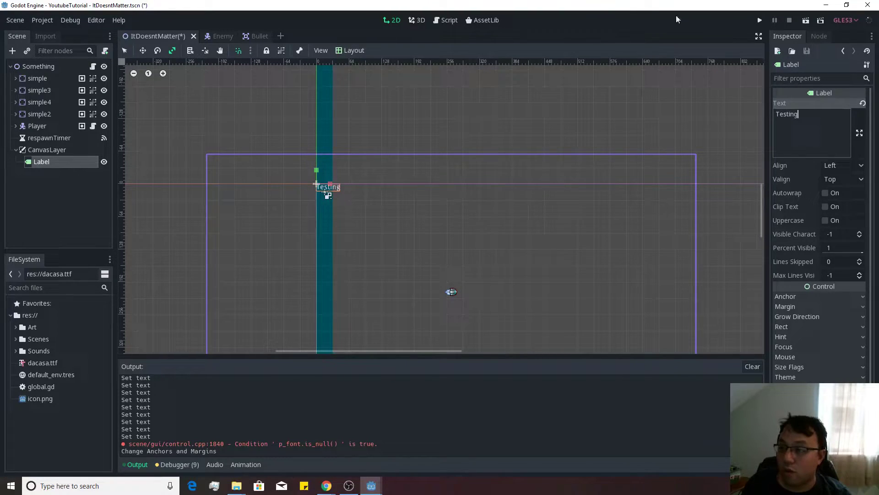
Switch to the Select tool and turn on Show Helpers in the 2D viewport to display the Label's anchors
left_click(124, 51)
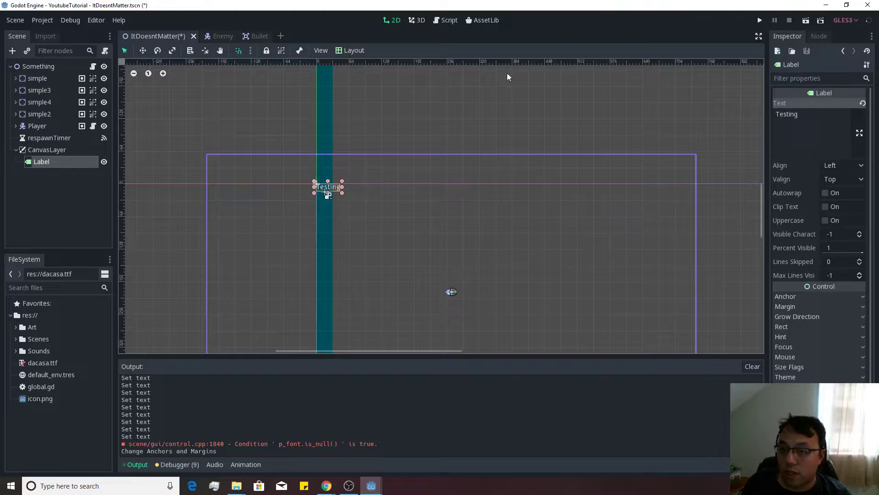
left_click(321, 50)
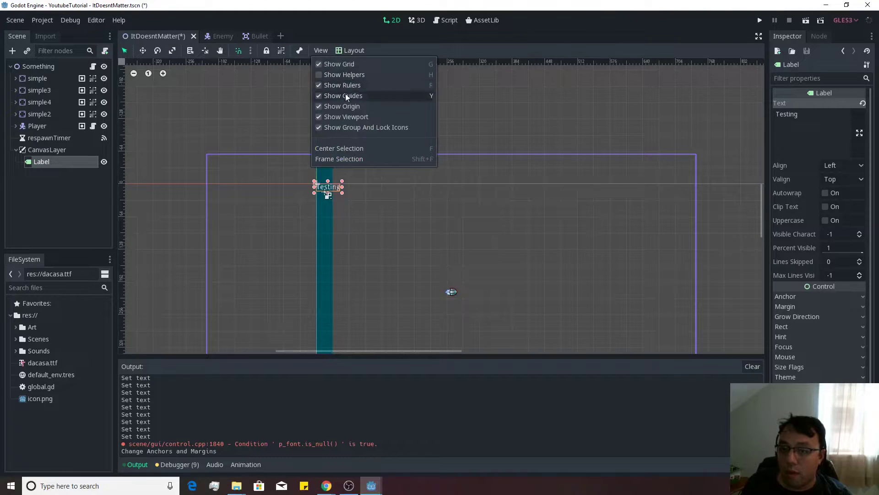
left_click(321, 74)
scroll(307, 181, "up", 6)
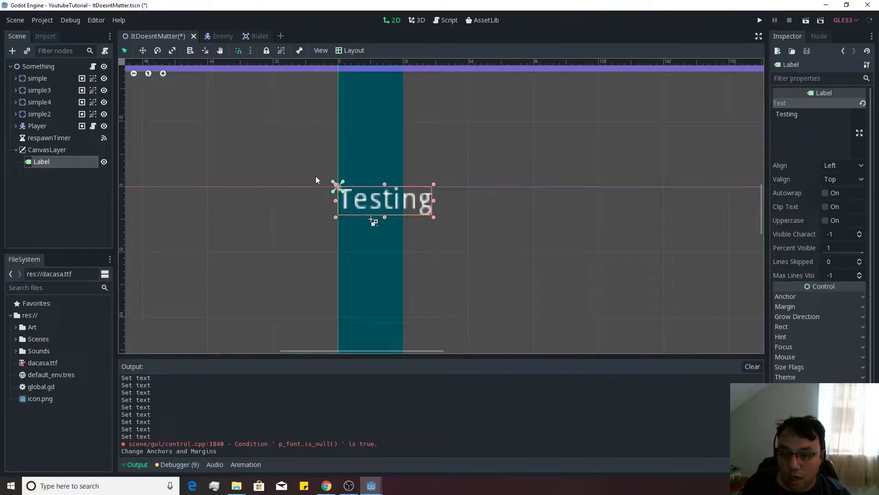
Run the project to check where the Label appears in the game, and close the game window
scroll(408, 140, "down", 1)
left_click(760, 20)
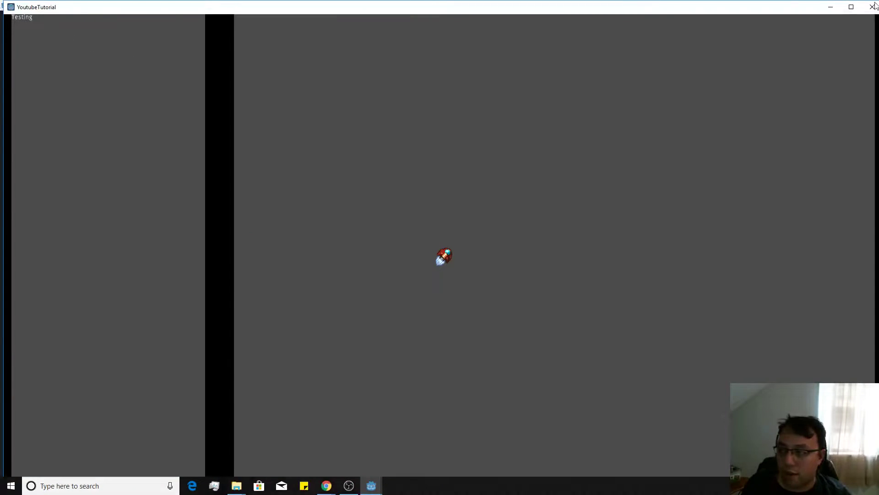
left_click(872, 7)
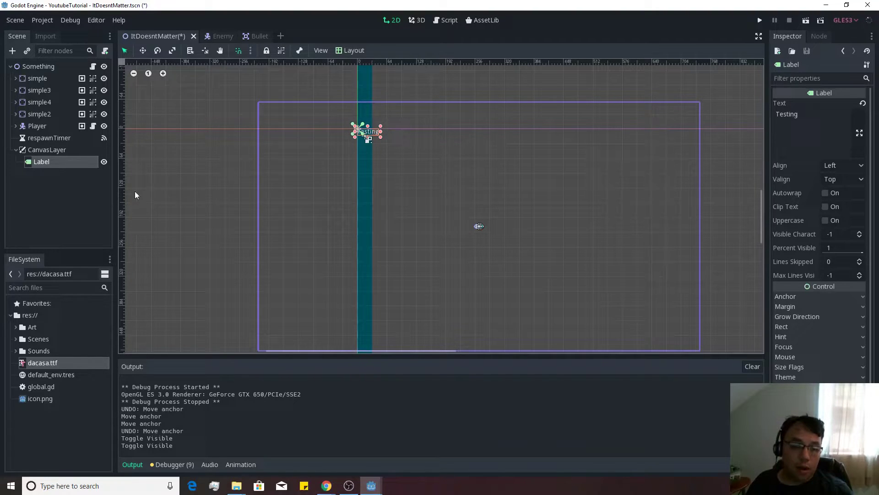
Attach a new GDScript named Label.gd to the Label node and delete the template code below "extends Label"
left_click(51, 149)
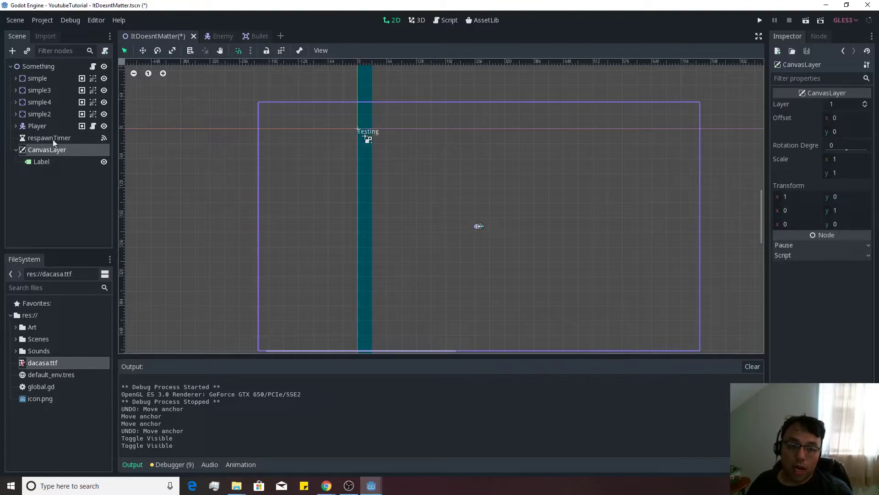
left_click(51, 164)
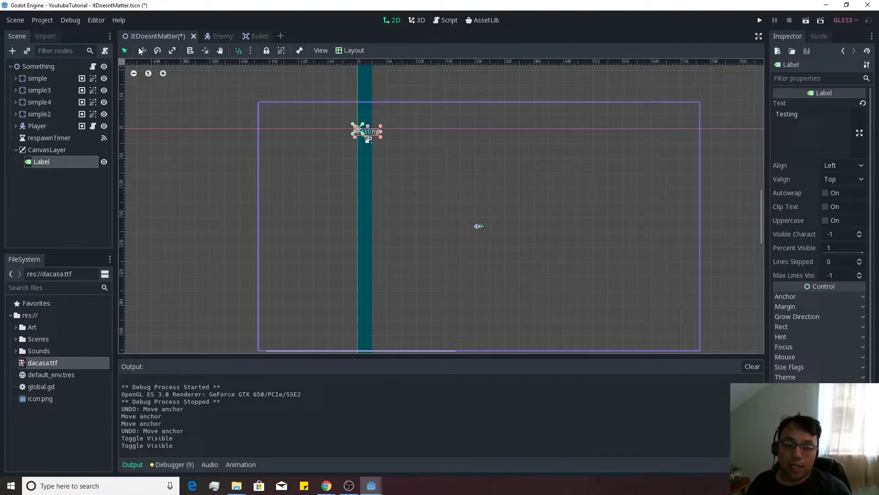
left_click(106, 51)
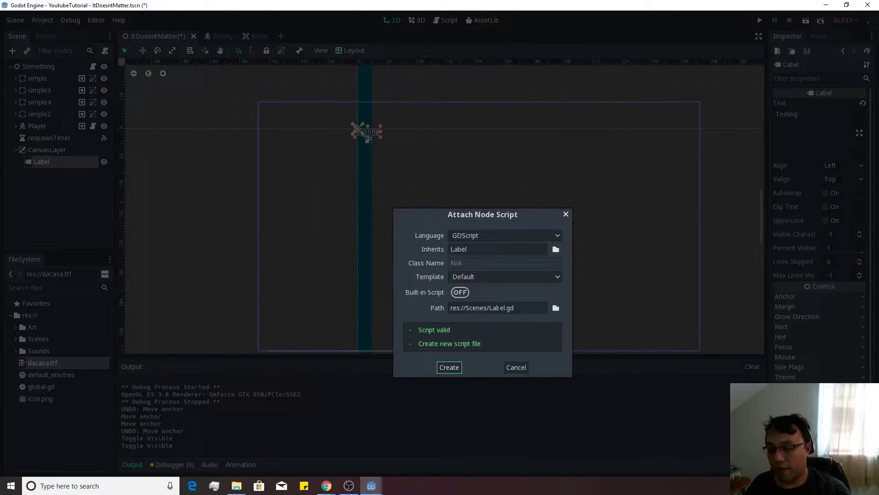
double_click(498, 307)
left_click(448, 367)
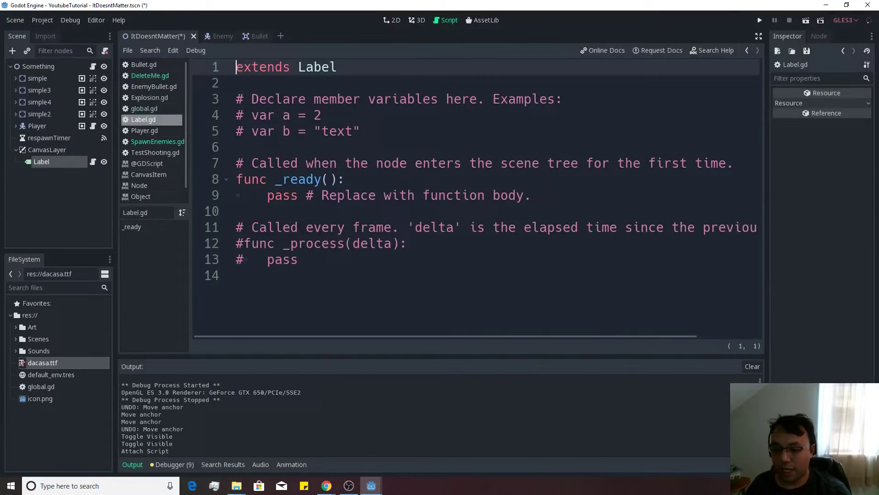
left_click_drag(344, 259, 244, 99)
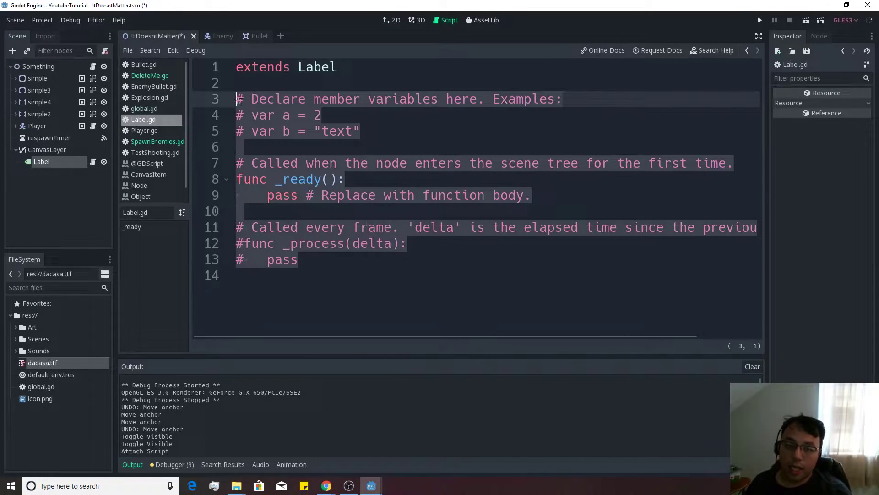
key("BackSpace")
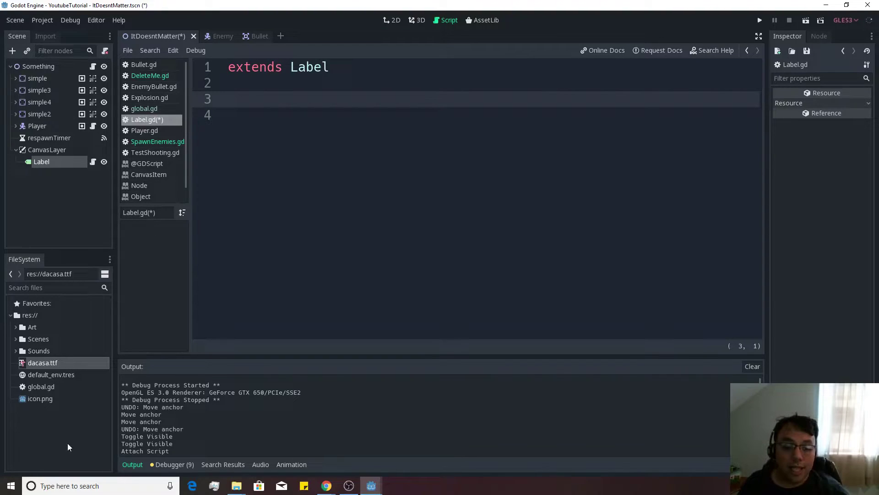
Review the score variables and the enemy_killed function in global.gd, and return to Label.gd
left_click(51, 386)
double_click(50, 386)
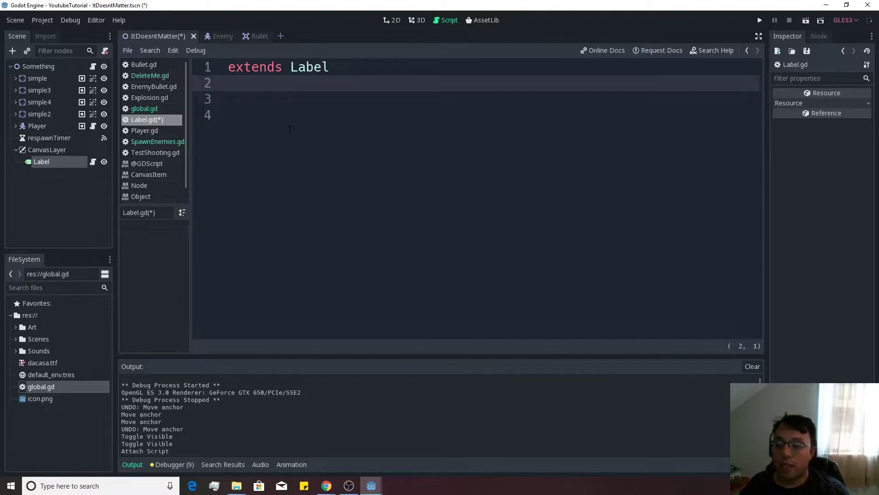
key("Down")
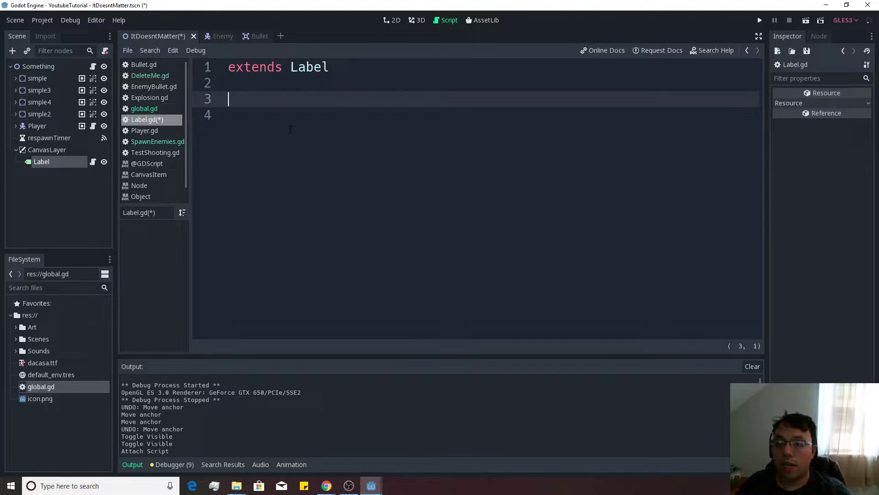
Write a _ready() function in Label.gd and begin its body with the text property
type("func _")
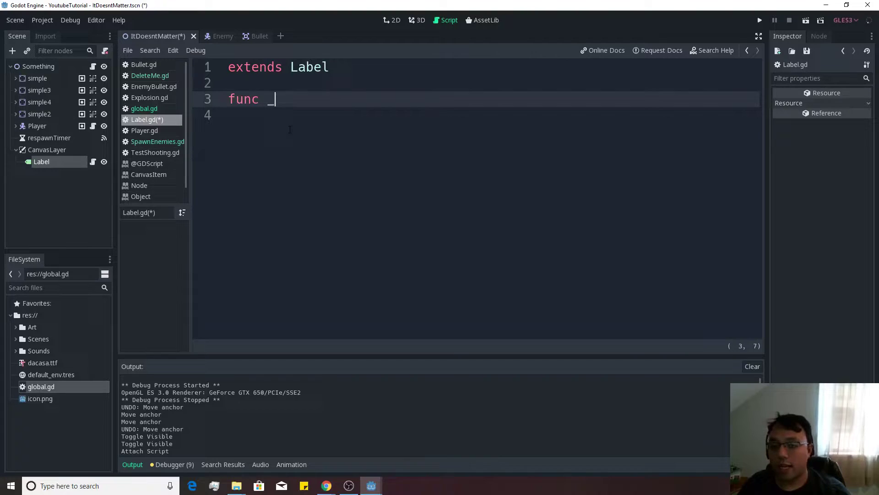
type("ready():")
key("Return")
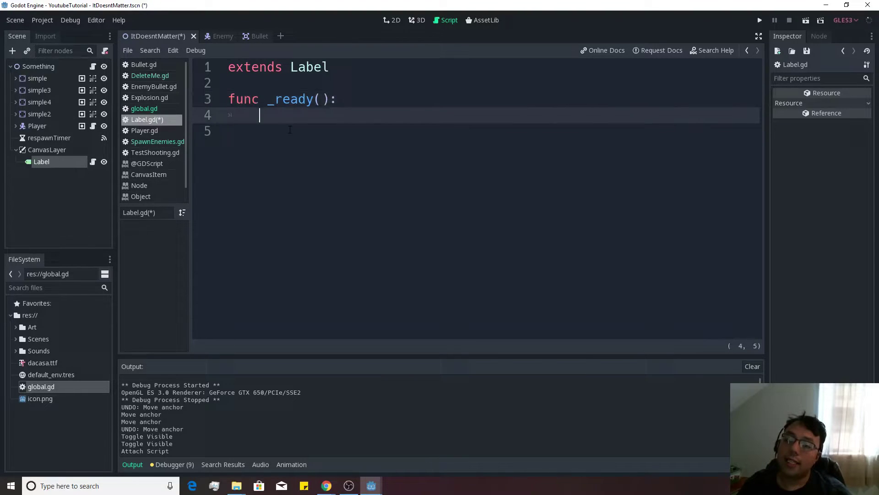
type("text")
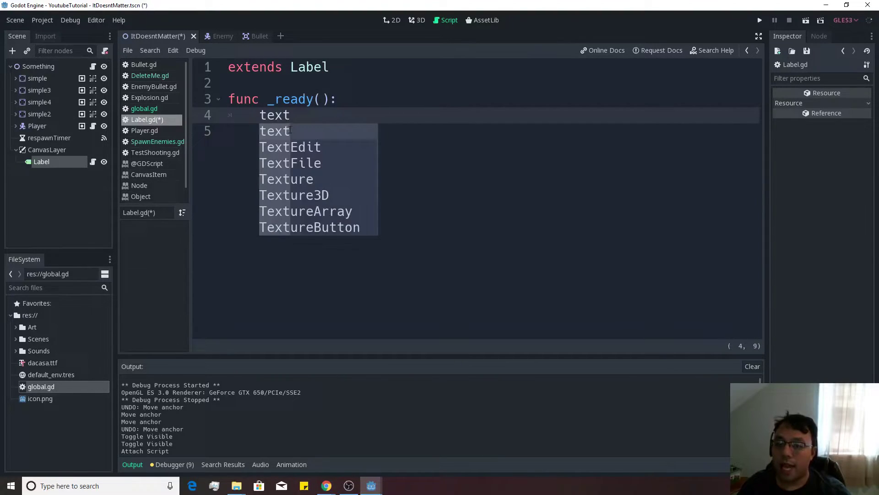
Search the built-in help for "label" and examine the properties and methods of the Label class
left_click(709, 52)
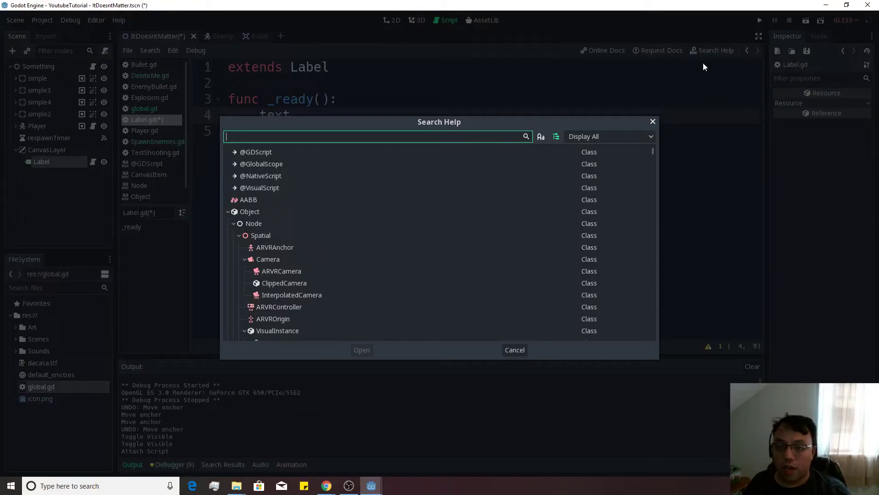
type("lable")
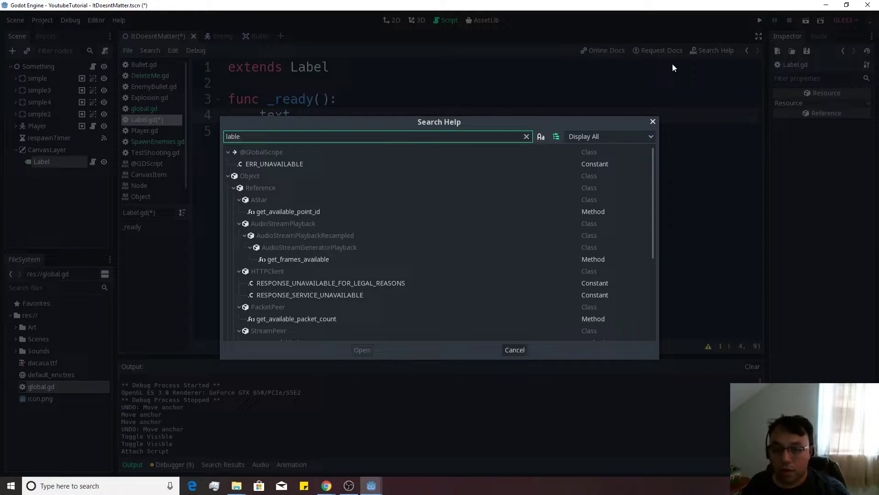
key("BackSpace")
key("BackSpace")
type("el")
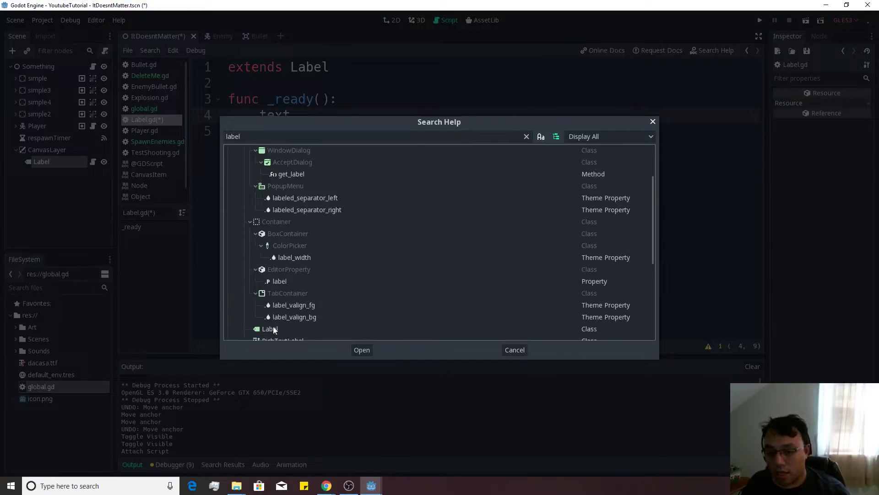
double_click(274, 329)
scroll(274, 148, "down", 3)
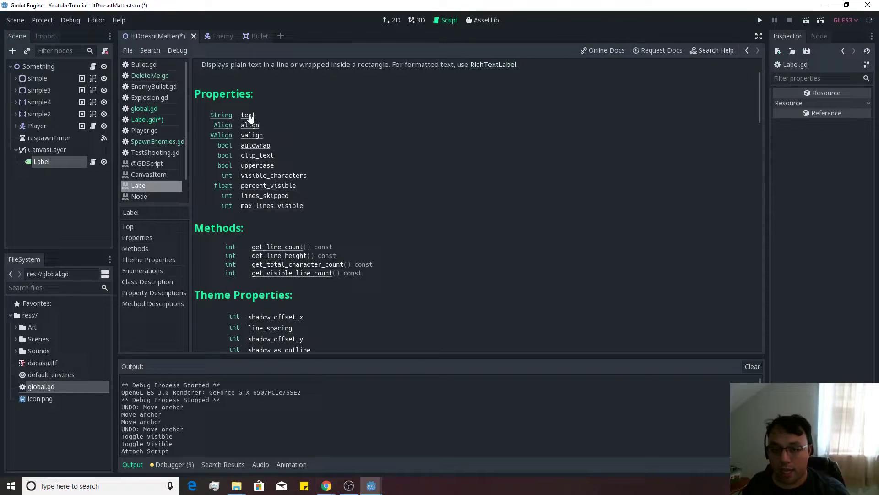
scroll(281, 219, "down", 2)
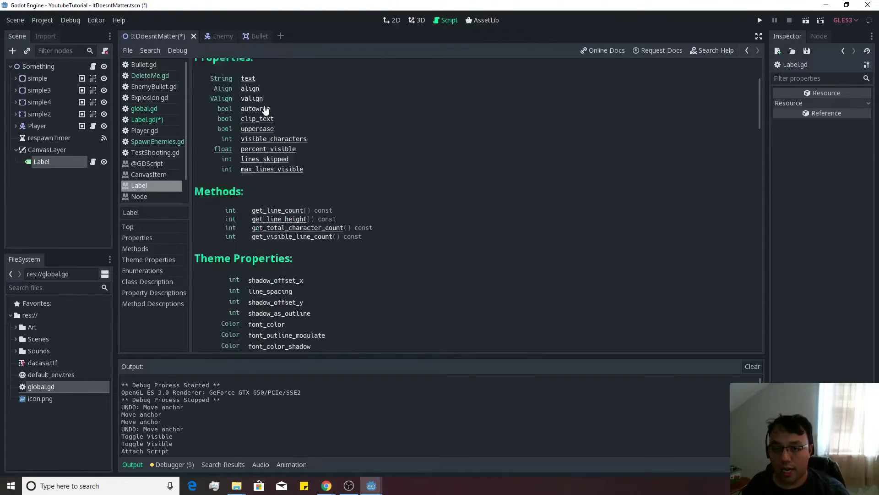
Examine the text property's description in the Label class help, and return to Label.gd
scroll(261, 147, "up", 2)
left_click(250, 115)
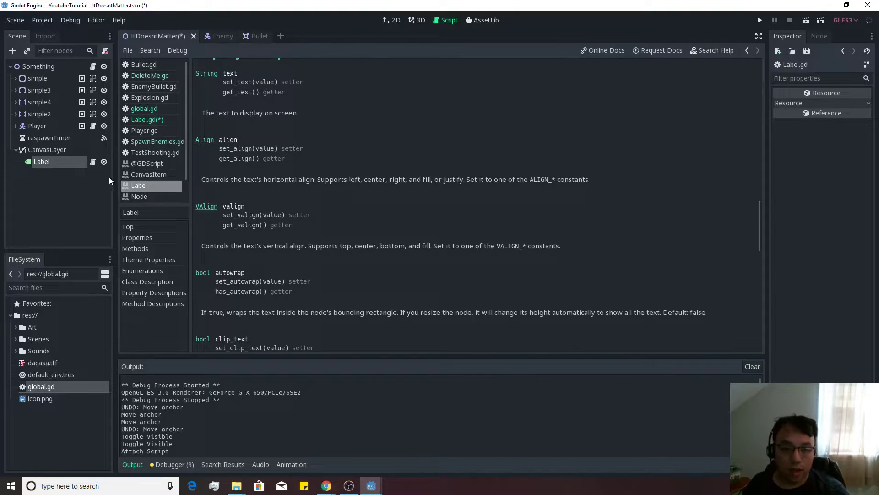
left_click(94, 162)
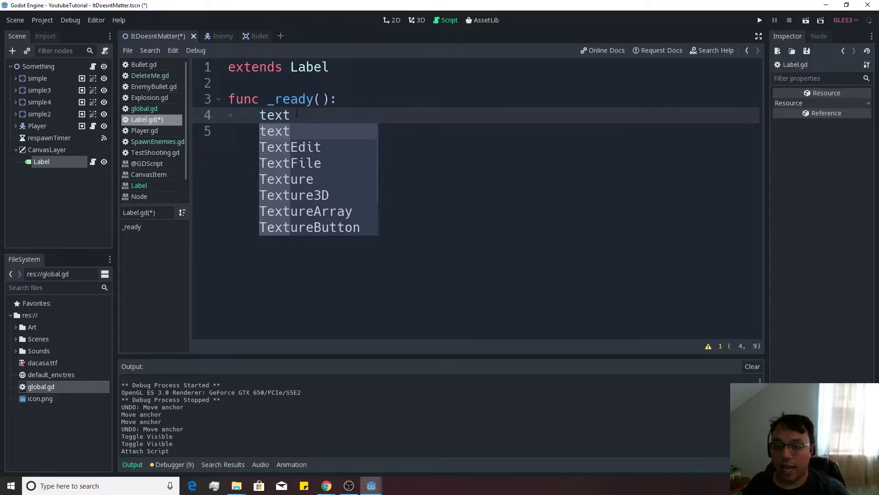
Complete the line in _ready() as text = "Number of Enemies left: " + global.score and run the project
type("= ")
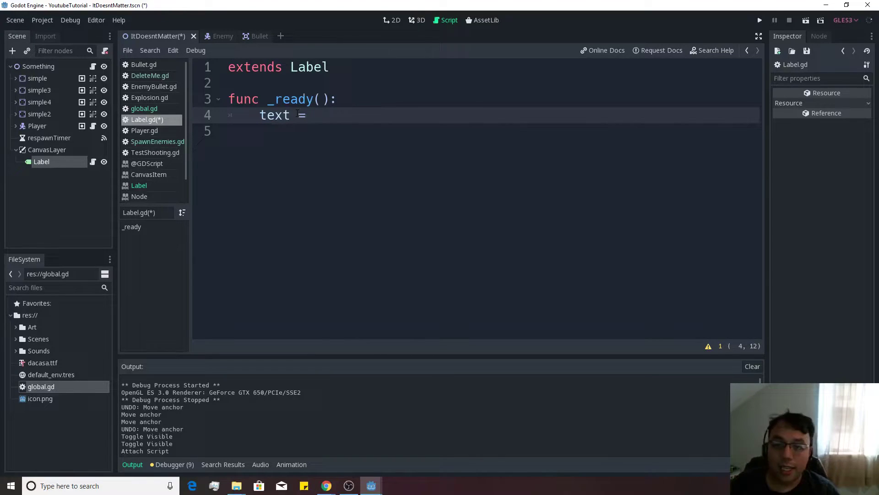
type("\"Number of Enemies left: ")
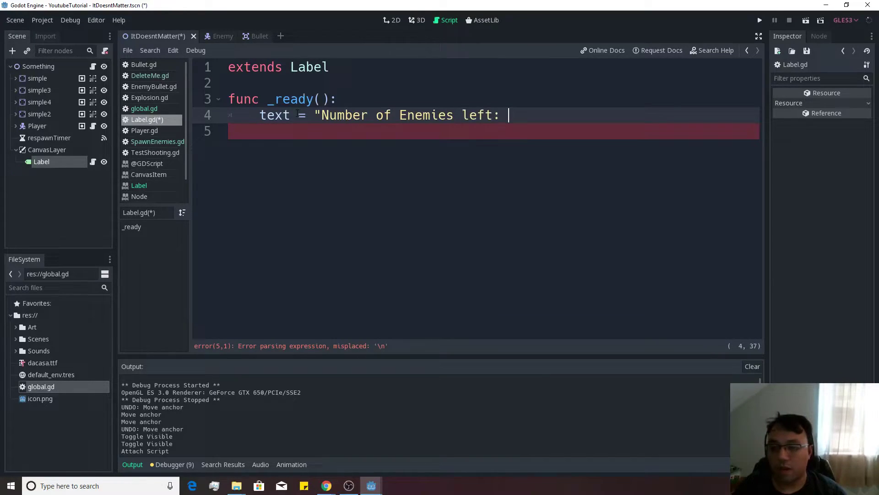
type("\" + ")
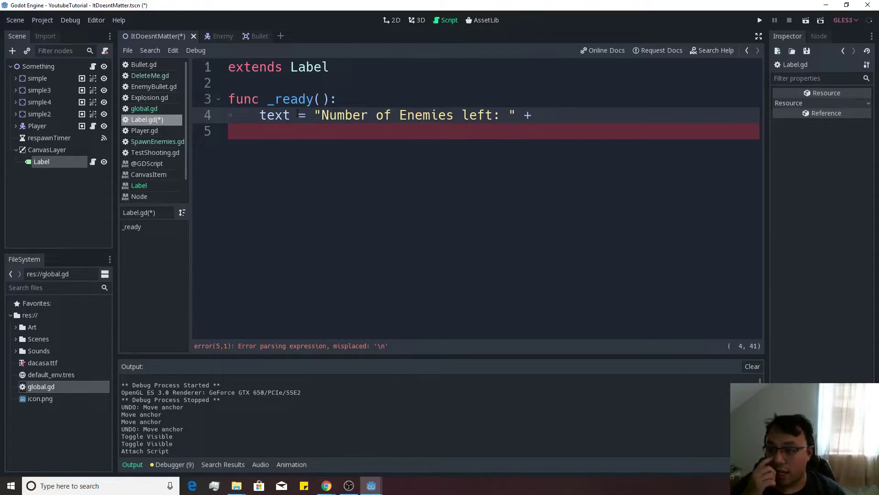
type("globa")
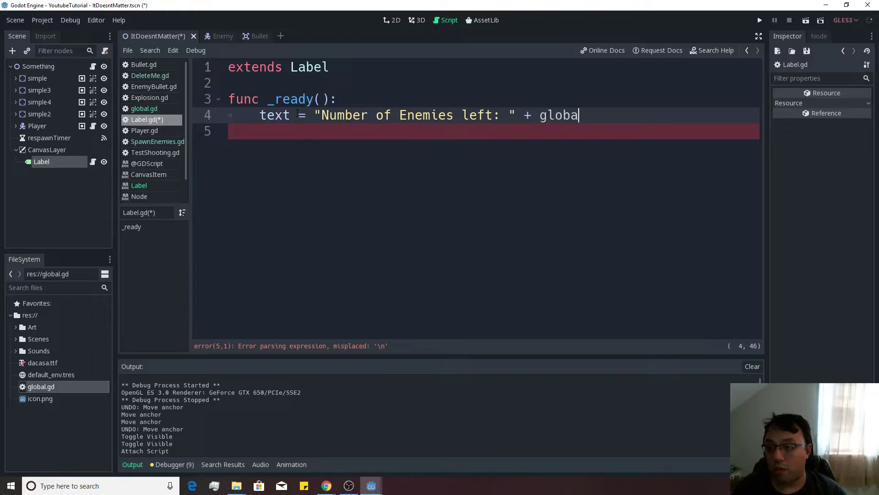
type("l.score")
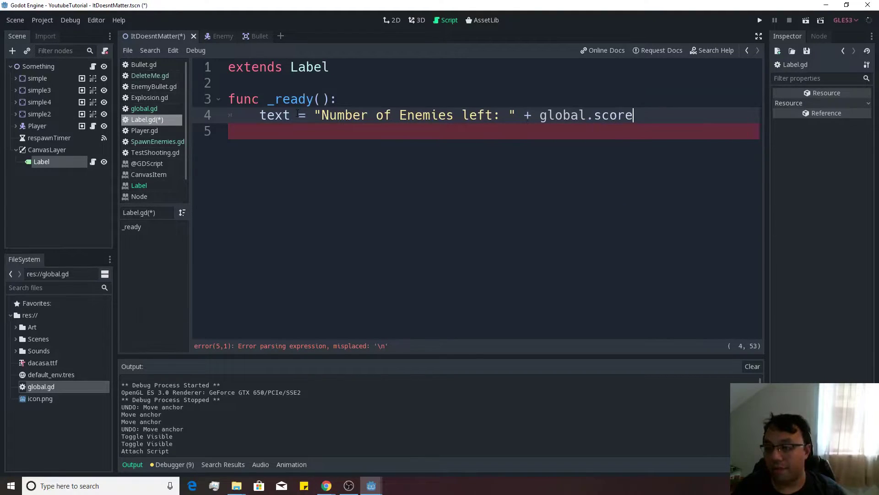
key("F5")
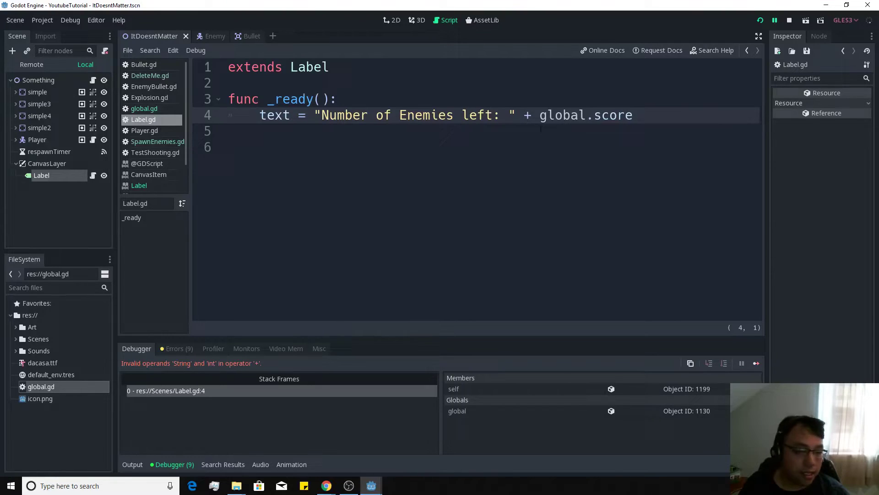
Wrap global.score in str() on the text line of Label.gd and save the script
left_click(540, 115)
type("str")
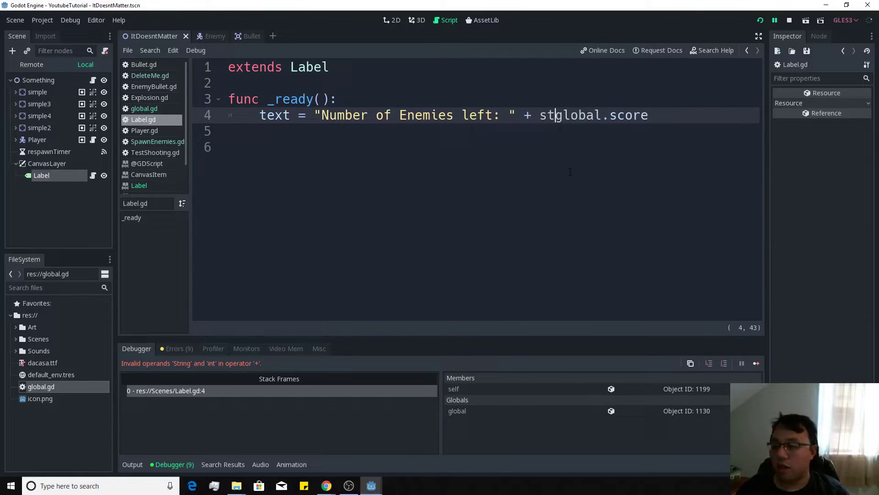
type("(")
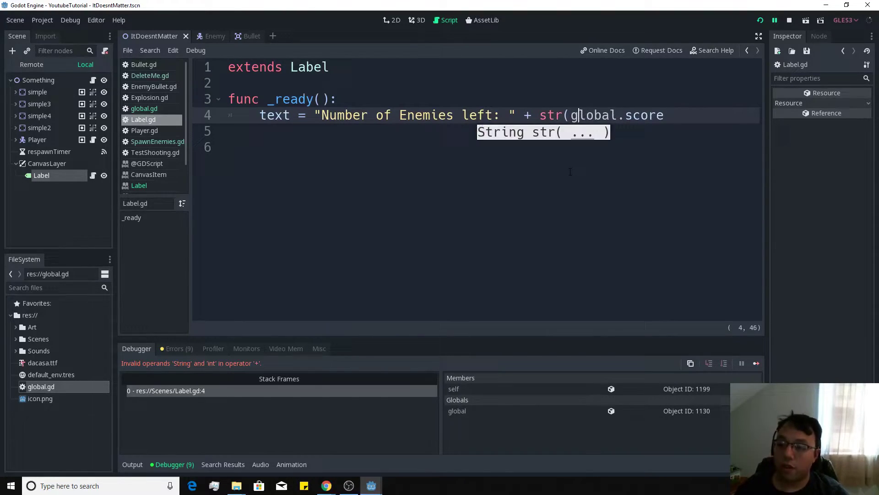
key("End")
type(")")
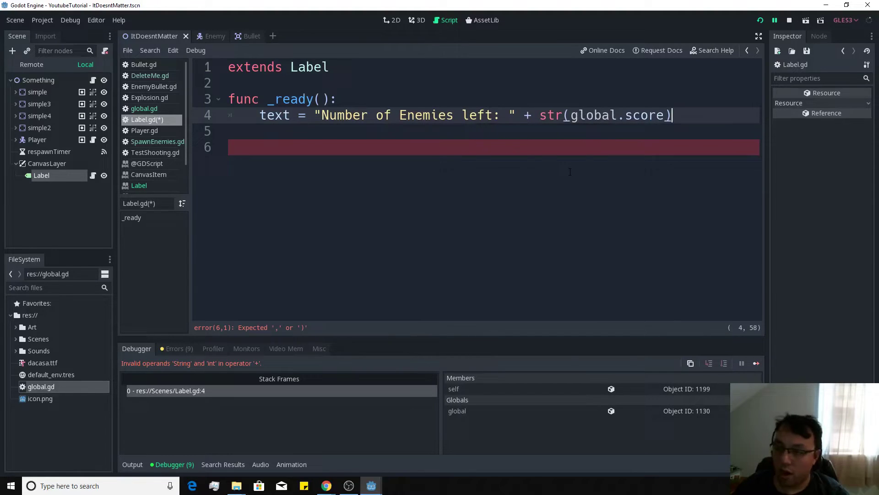
key("ctrl+s")
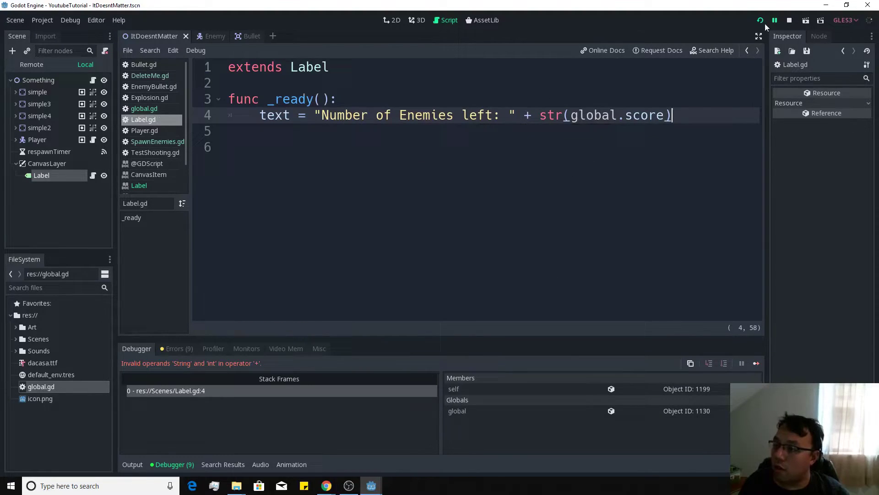
Restart the game, fly the ship around while shooting at enemies to check the on-screen label, and close the game
left_click(789, 24)
left_click(761, 22)
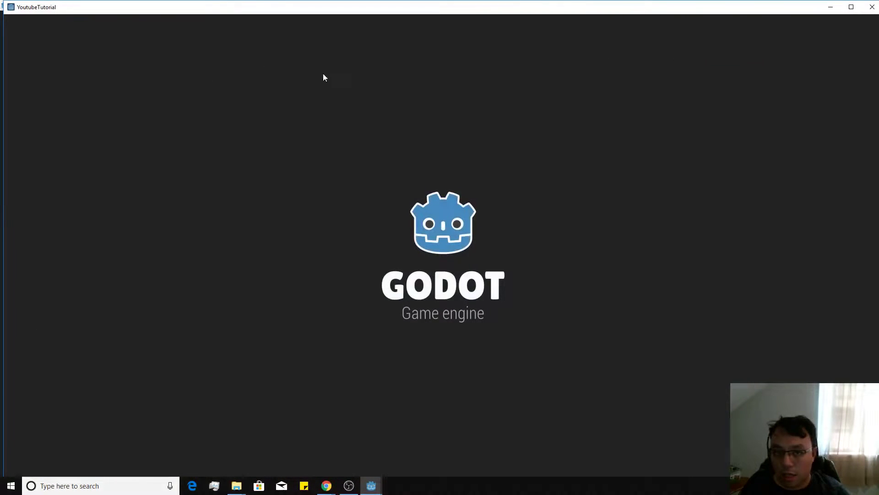
key("s")
key("a")
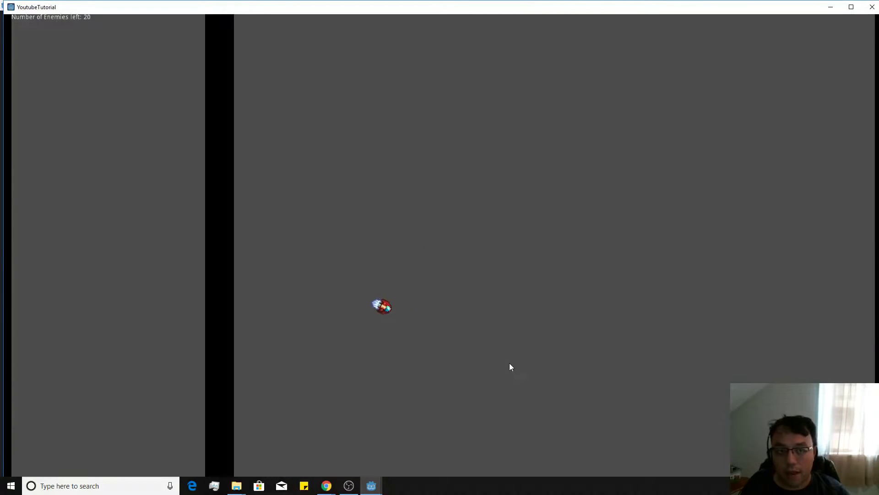
key("d")
key("a")
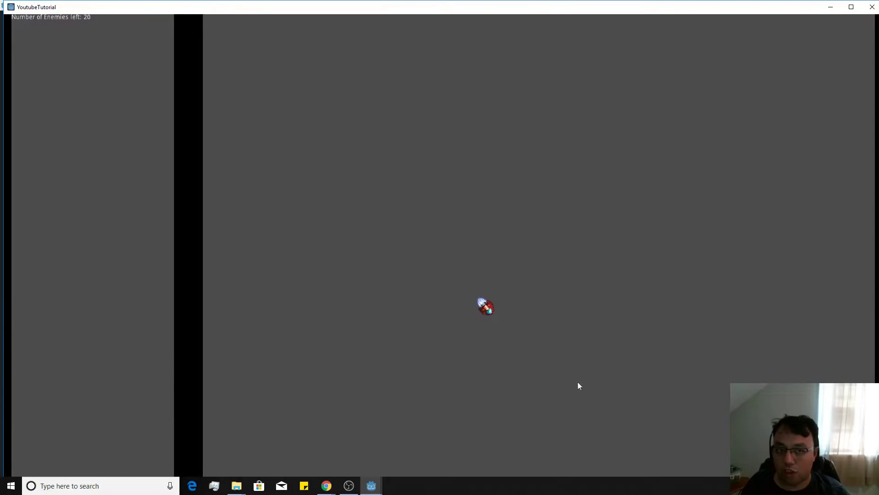
key("d")
key("a")
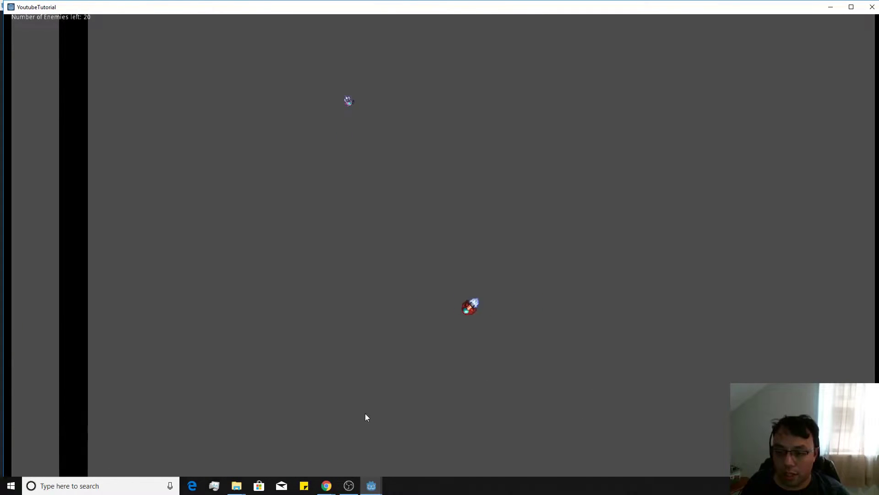
key("w")
left_click_drag(410, 81, 356, 100)
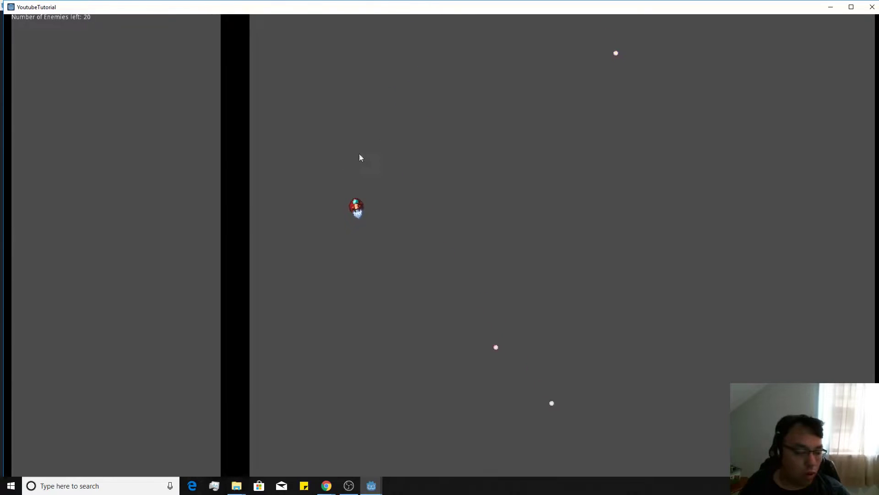
key("w")
key("d")
left_click_drag(618, 140, 667, 150)
key("Right")
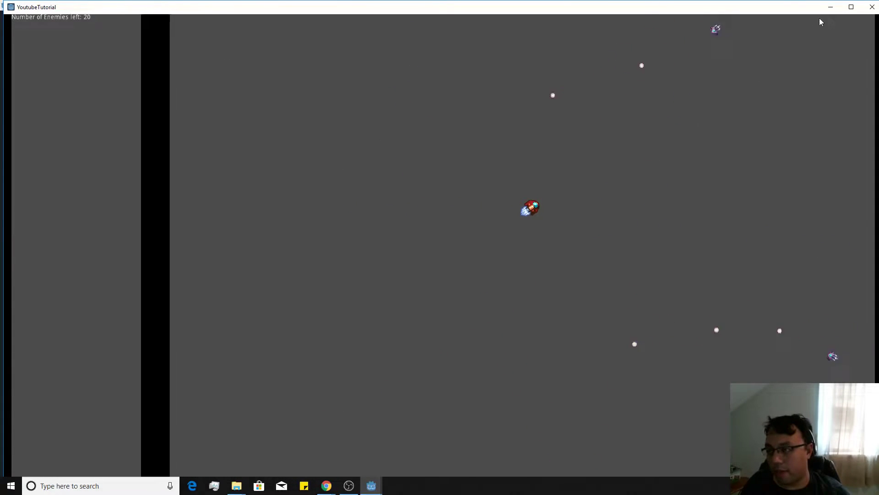
left_click(873, 7)
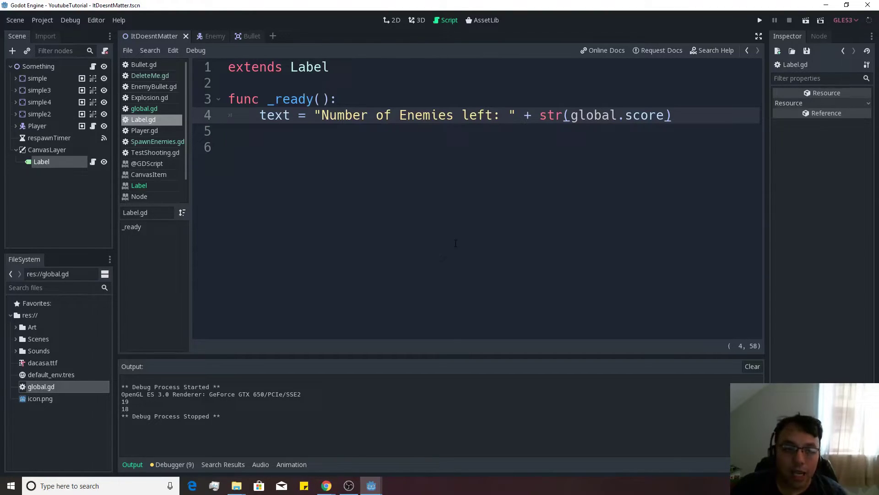
In the 2D view, set the Label's left and top margins to 10 and test-run the game to check its position
key("ctrl+F1")
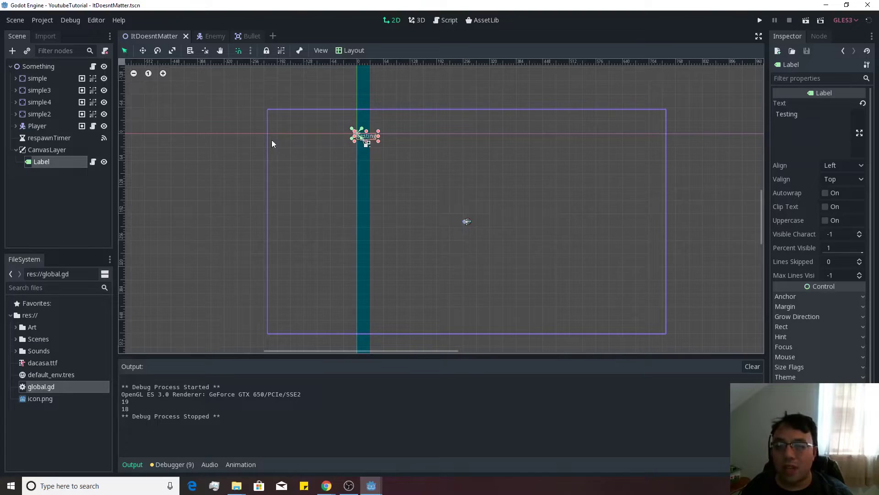
scroll(418, 159, "up", 3)
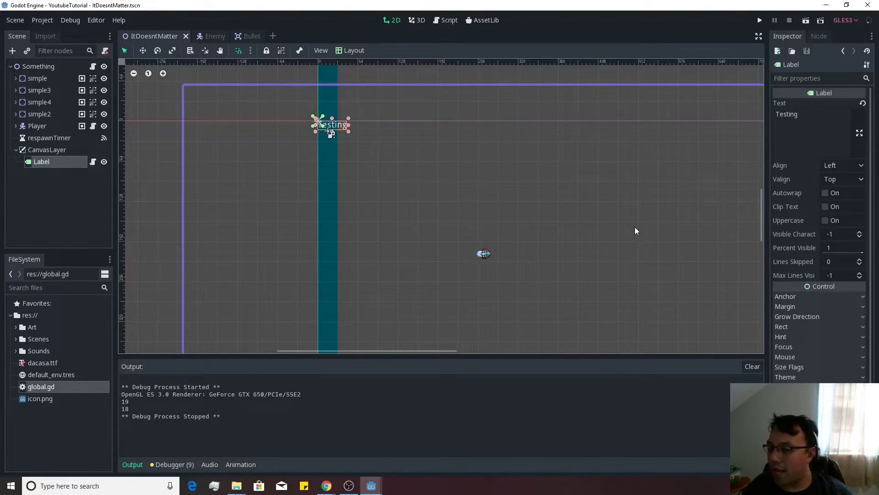
left_click(826, 306)
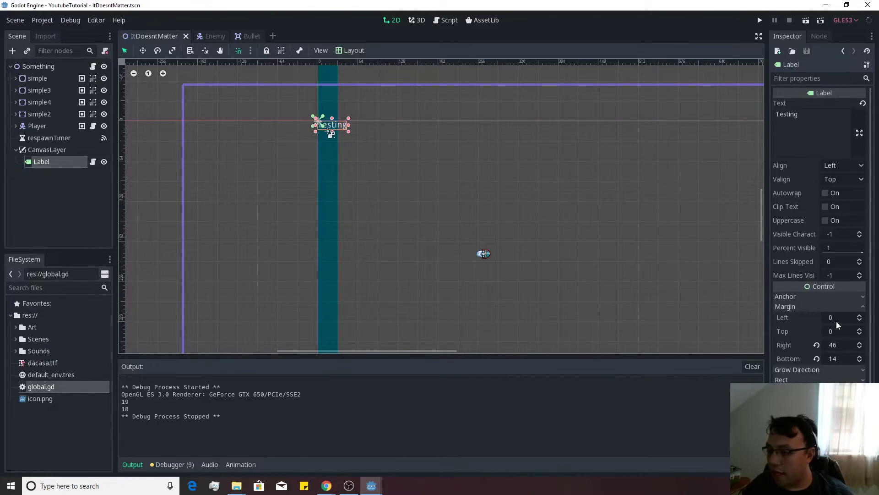
left_click(834, 317)
type("1")
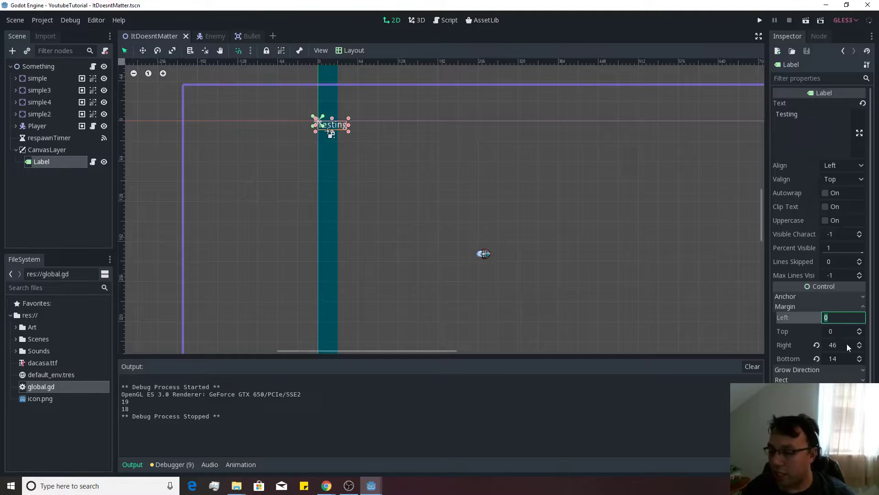
type("0")
key("Tab")
type("10")
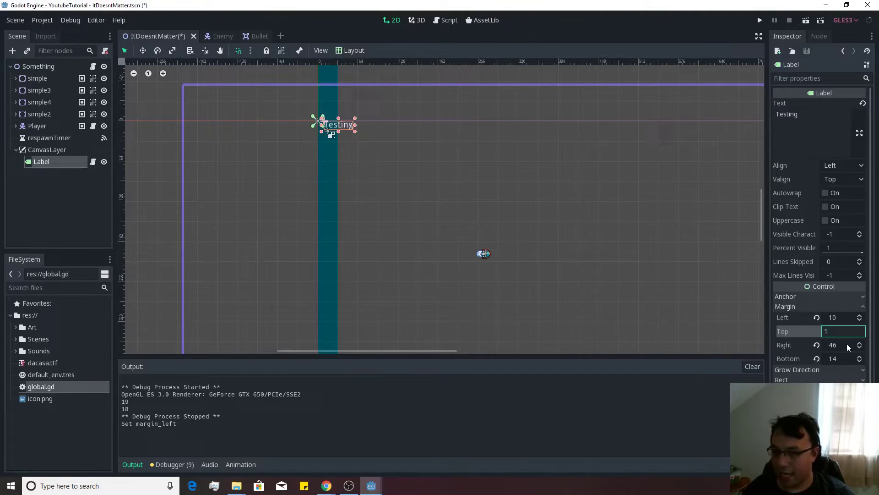
key("Tab")
key("F5")
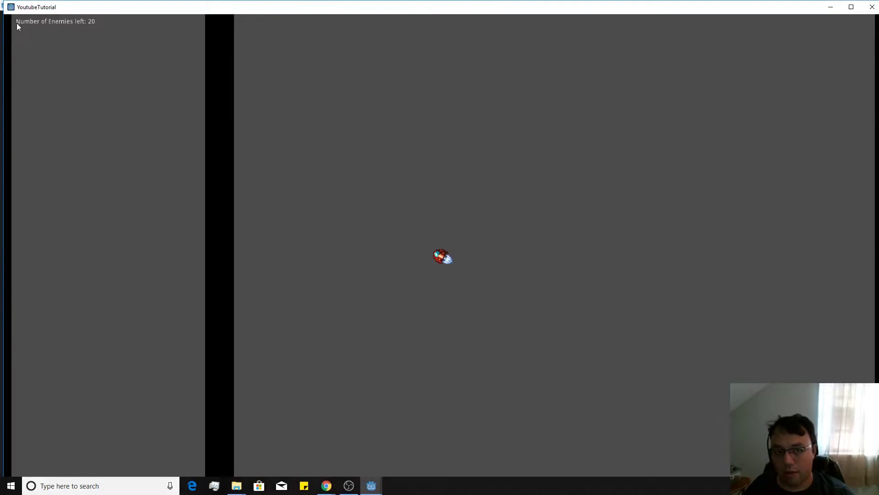
left_click(872, 6)
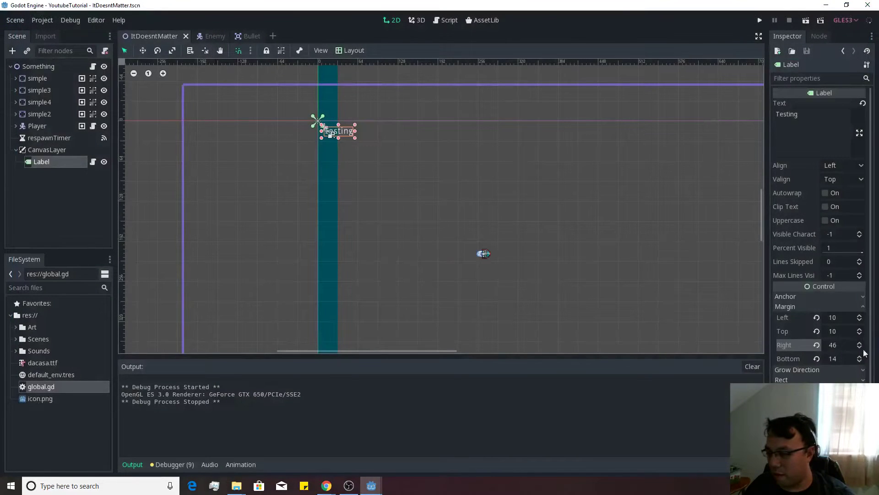
Set the Label's left margin to 50 and top margin to 20, and test-run the game
left_click(834, 317)
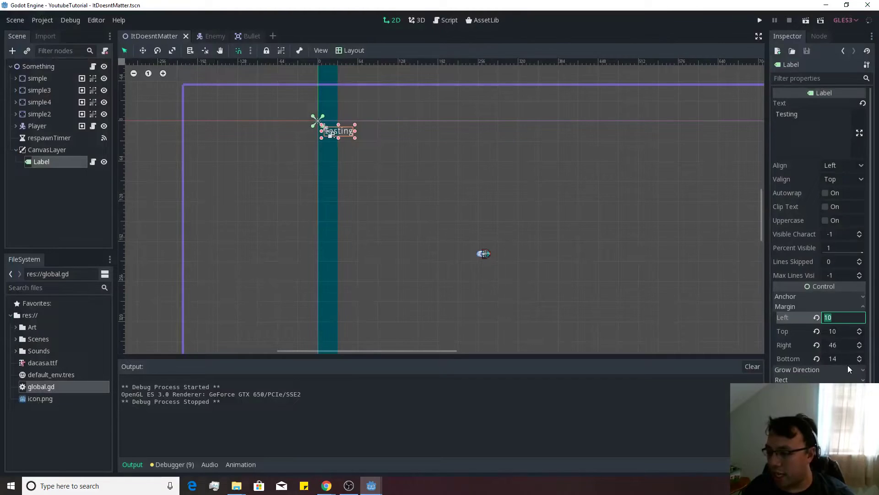
left_click(837, 331)
type("2")
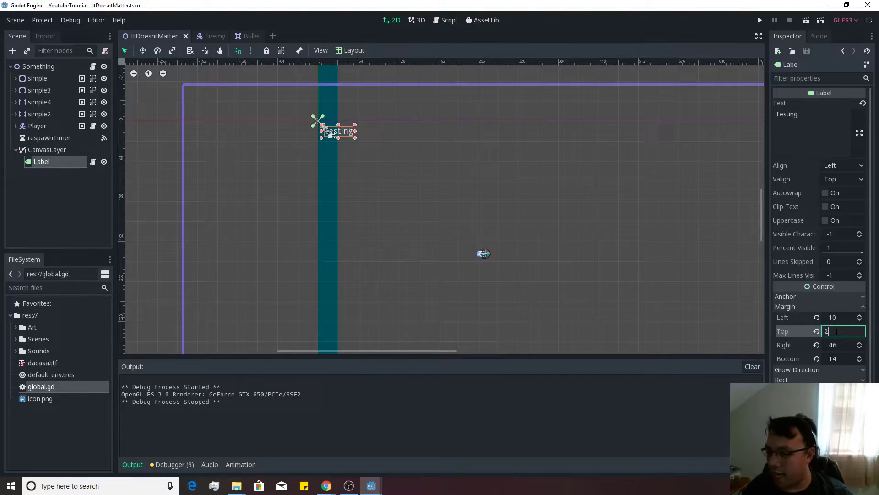
left_click(838, 318)
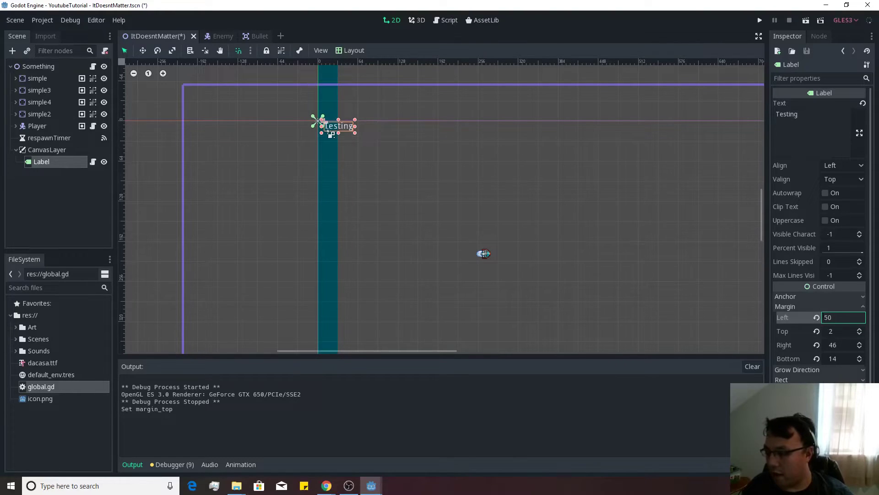
type("50")
left_click(833, 331)
type("20")
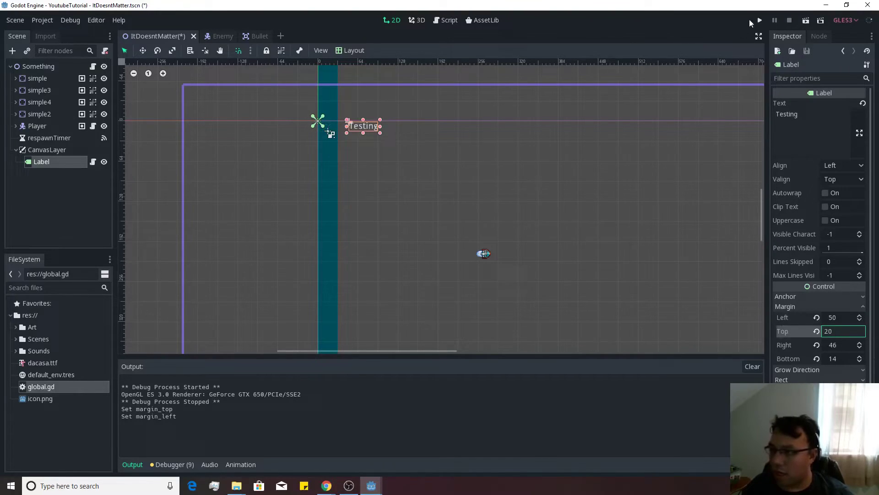
key("Return")
key("F5")
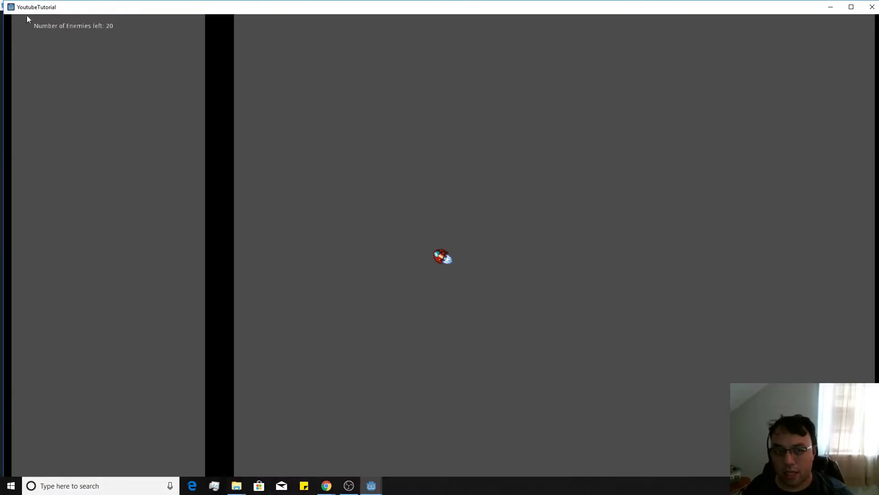
left_click(872, 7)
Set the Label's left margin to 20 and check the text position in another test run
left_click(832, 317)
type("20")
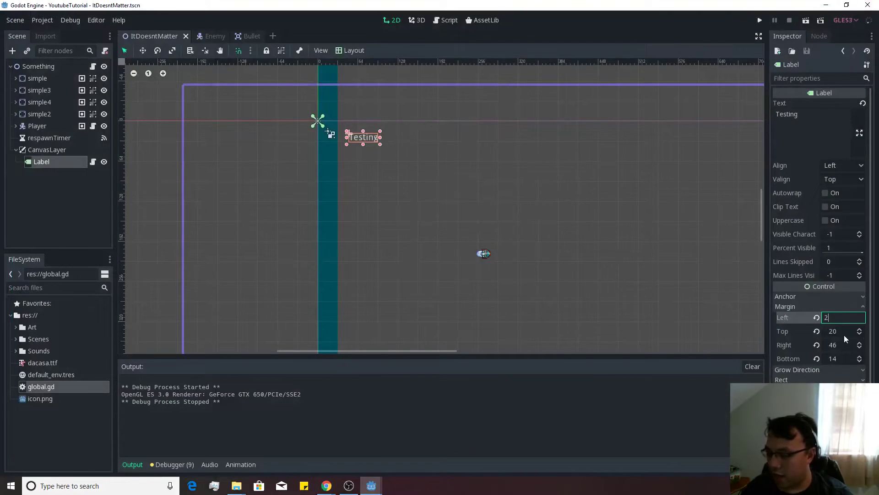
key("Tab")
left_click(760, 20)
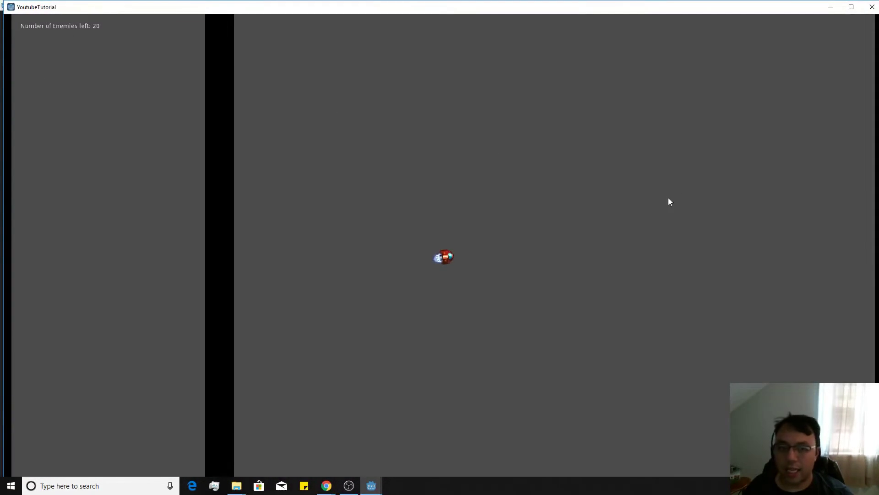
left_click(872, 7)
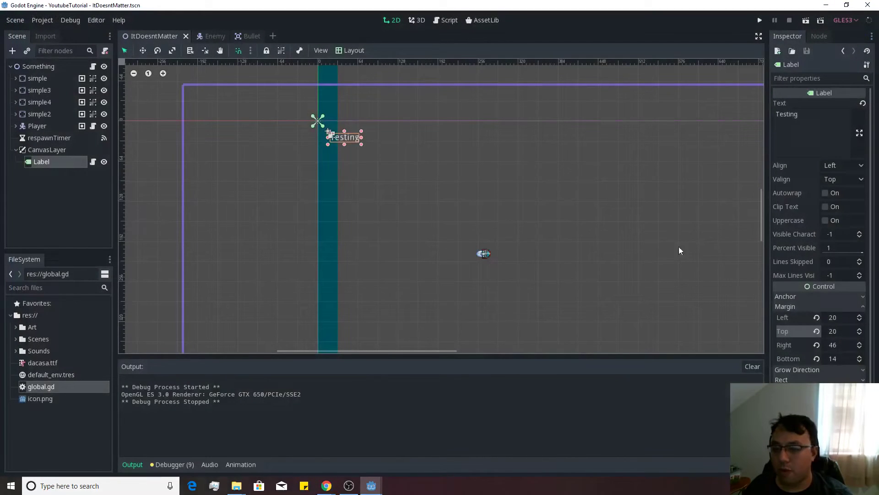
Switch to Chrome, search for "google fonts" and open the Google Fonts directory
left_click(326, 485)
type("googll")
key("BackSpace")
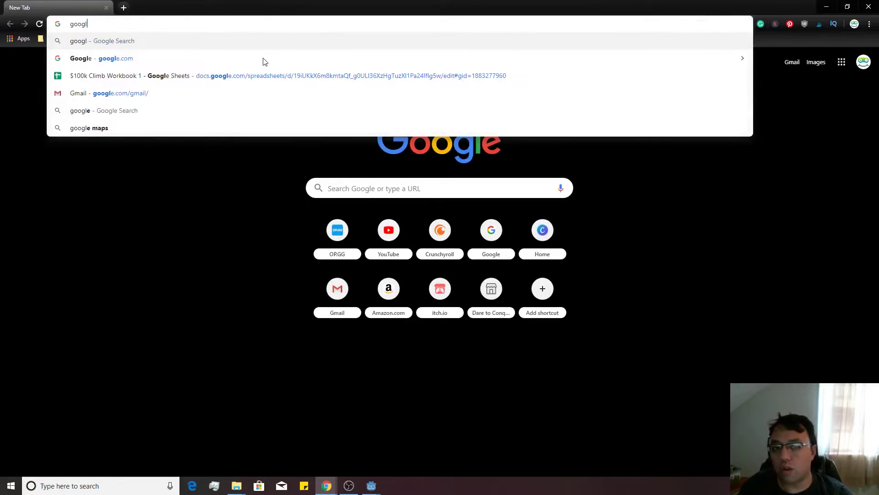
type("e foints")
key("BackSpace")
key("BackSpace")
key("BackSpace")
key("BackSpace")
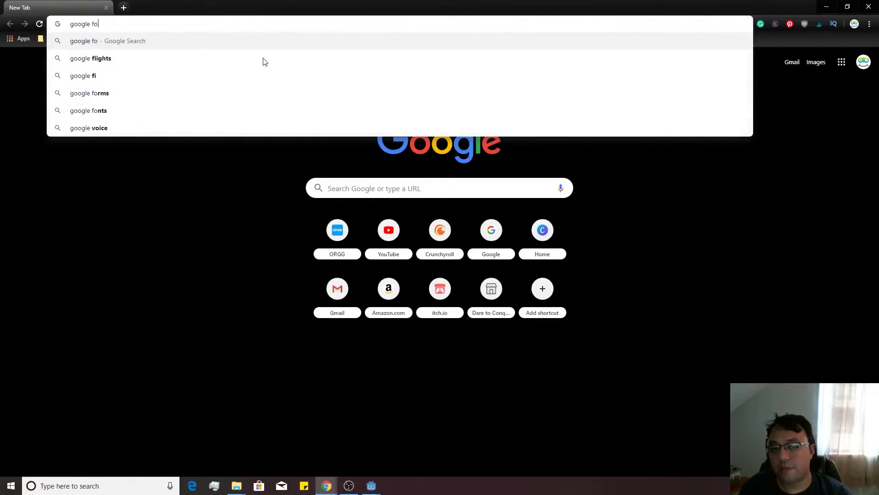
type("nts")
key("Return")
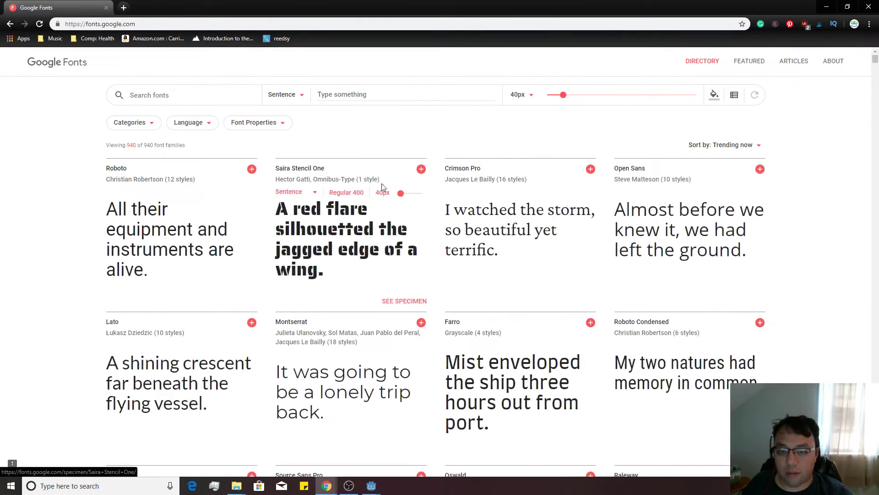
Select only the Saira Stencil One family on Google Fonts and download it
left_click(251, 169)
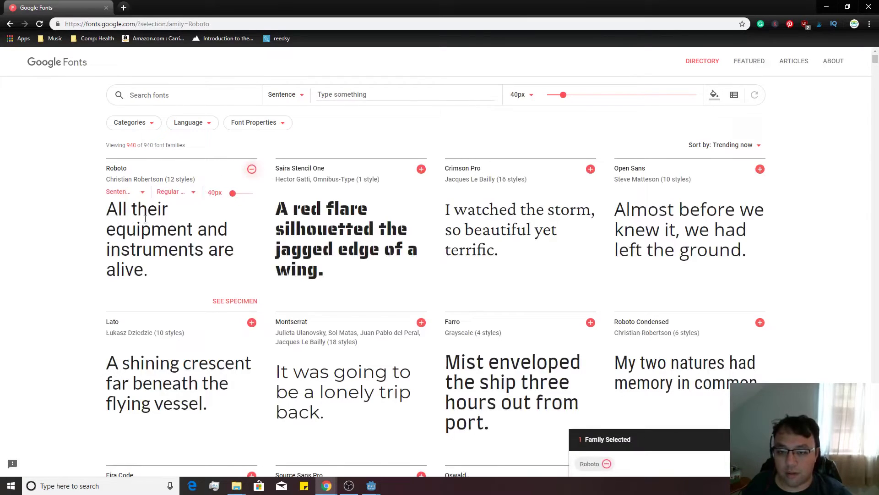
left_click(421, 169)
left_click(349, 265)
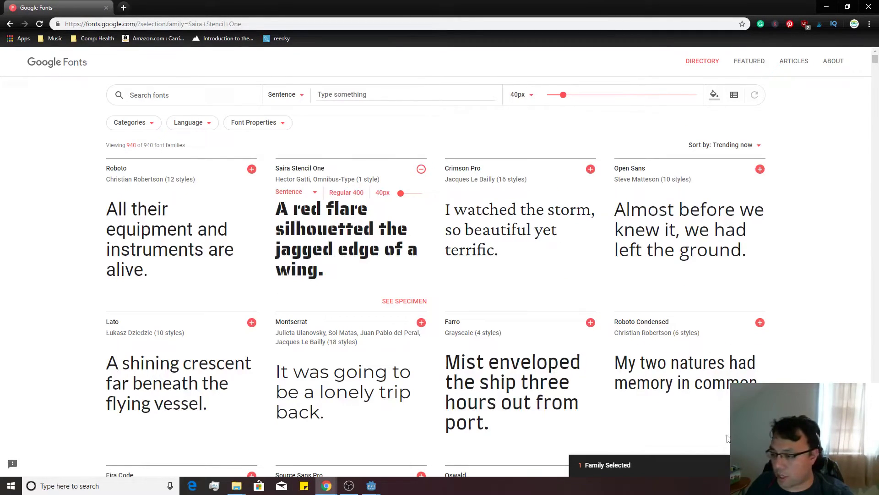
left_click(711, 465)
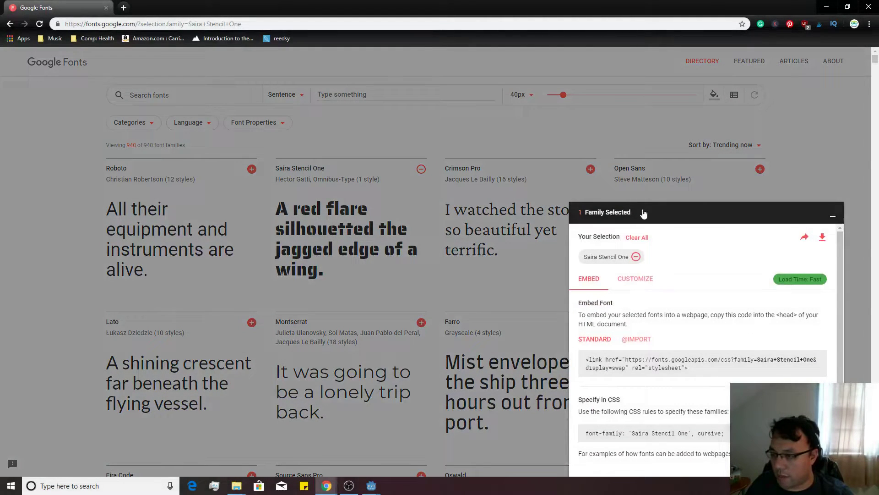
mouse_move(823, 237)
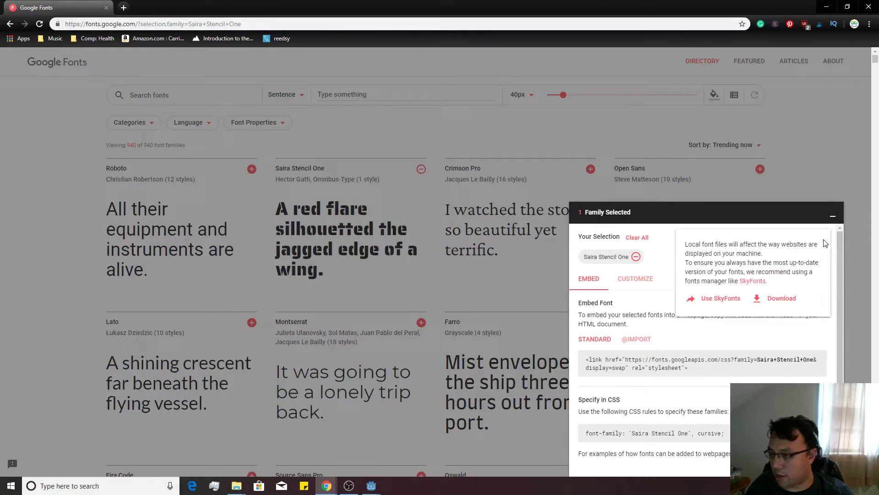
left_click(778, 299)
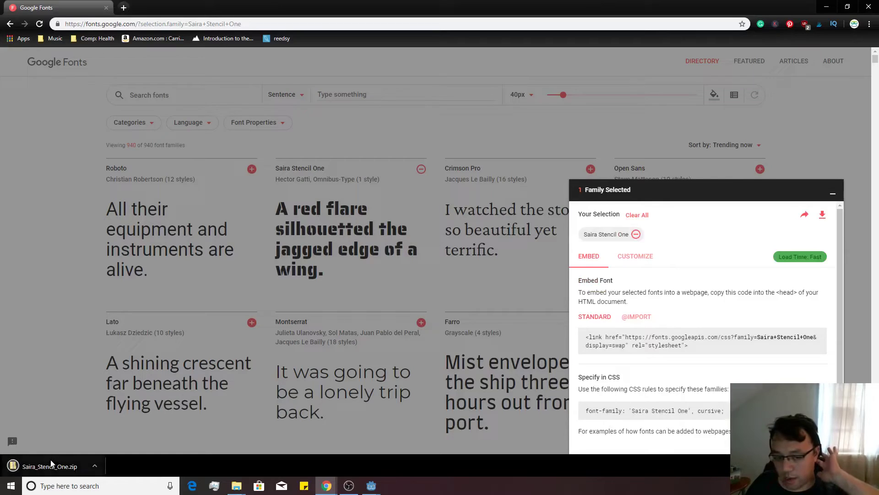
Open the downloaded Saira_Stencil_One.zip, switch to Godot, and add SairaStencilOne-Regular.ttf to the project's res:// folder
left_click(52, 464)
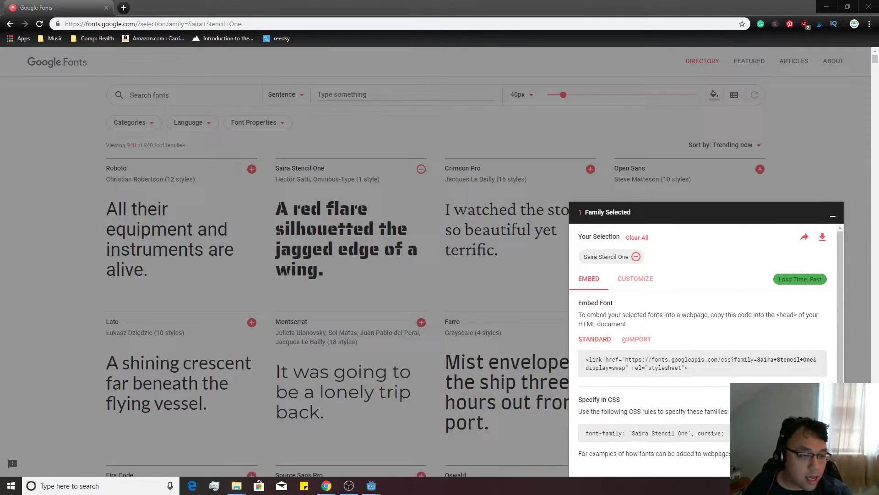
key("alt+Tab")
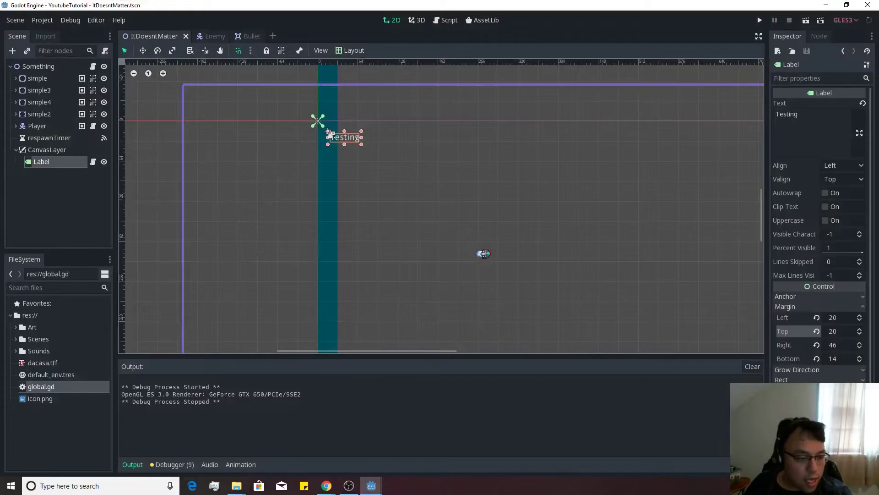
left_click_drag(125, 347, 47, 422)
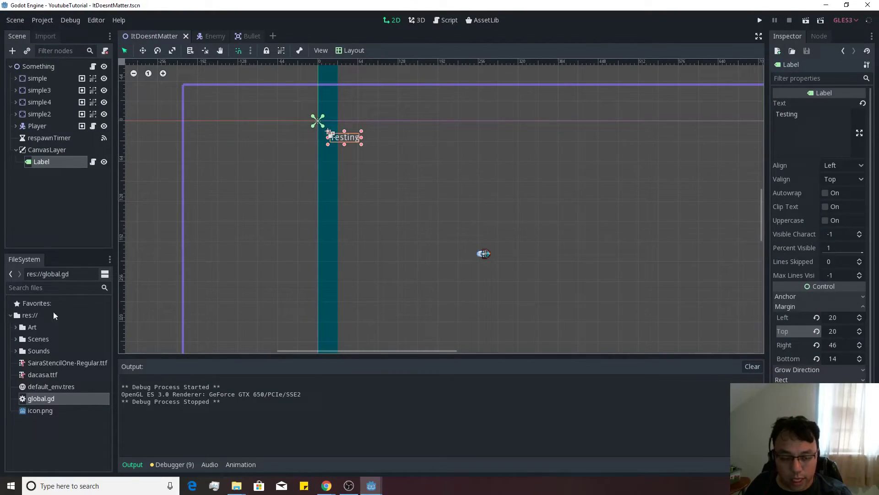
left_click(52, 364)
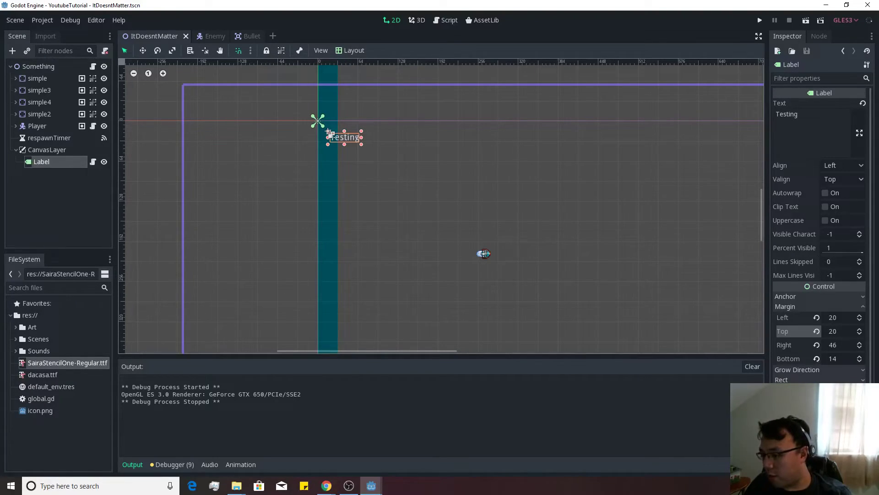
Assign a new DynamicFont as the Label's custom font and open its properties for editing
scroll(820, 229, "down", 3)
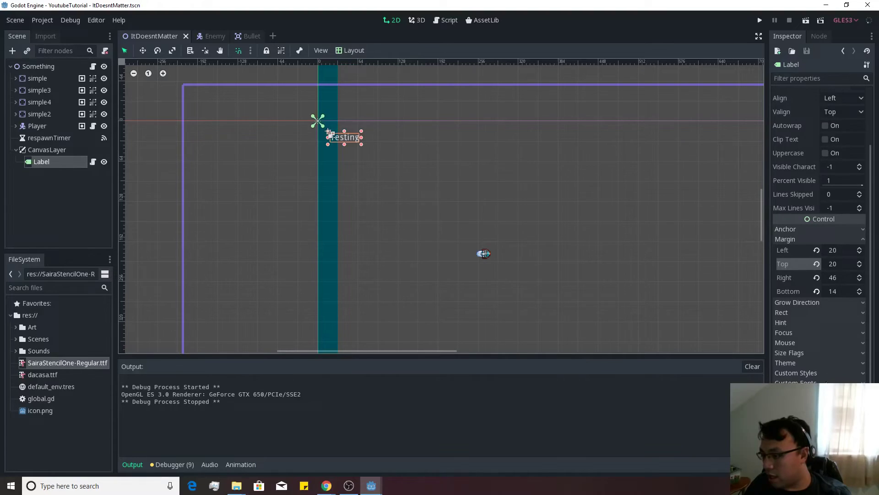
left_click_drag(329, 134, 329, 135)
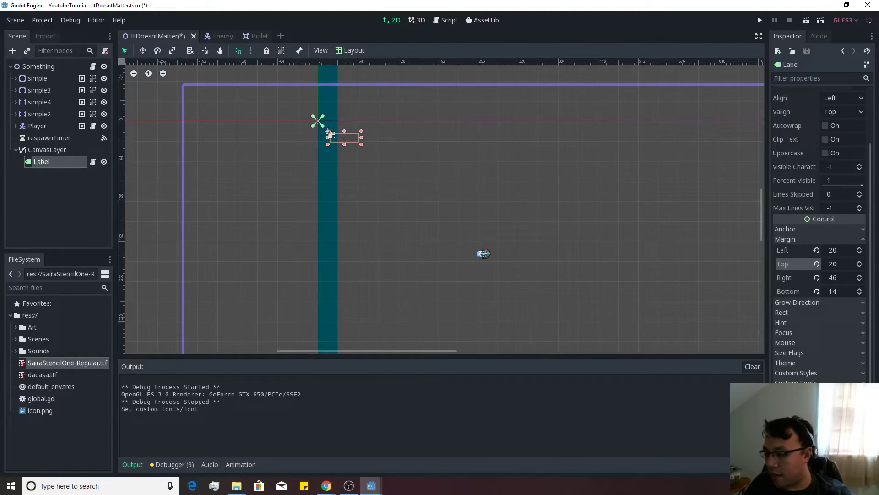
left_click(862, 394)
left_click(825, 409)
scroll(820, 229, "down", 3)
left_click(828, 339)
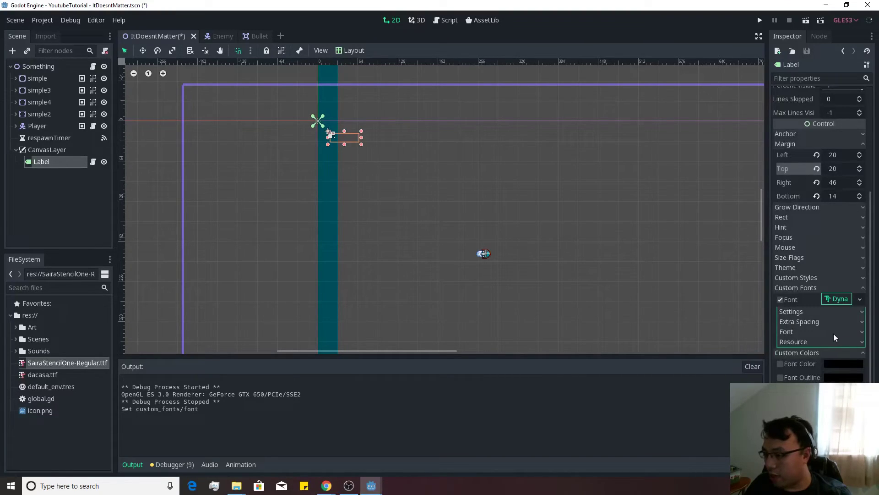
Load SairaStencilOne-Regular.ttf as the font data of the Label's DynamicFont
left_click(833, 334)
left_click(852, 344)
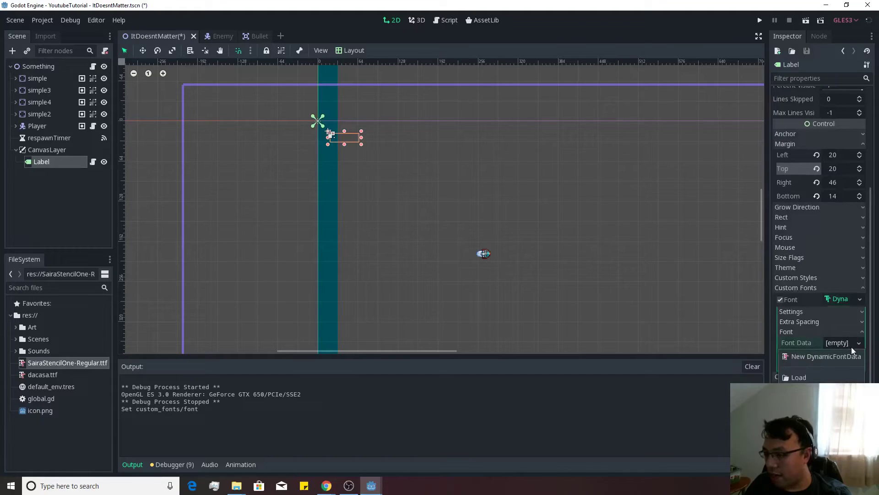
left_click(806, 382)
double_click(488, 118)
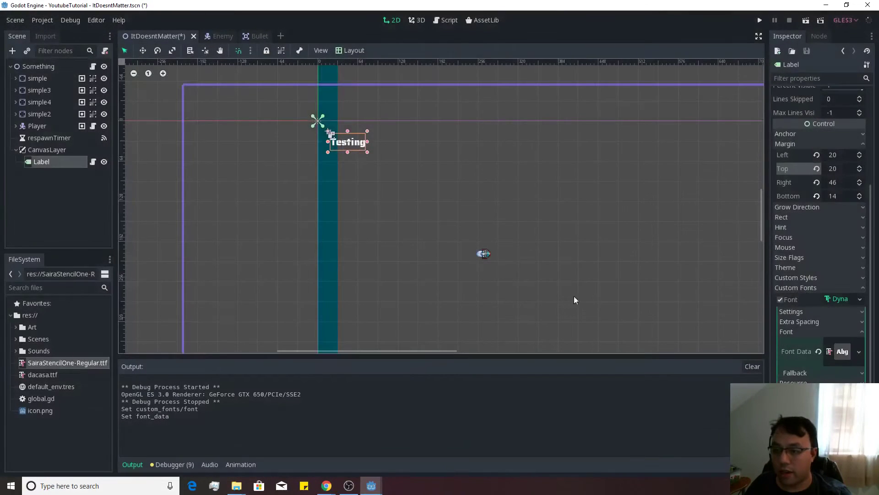
scroll(367, 148, "up", 6)
scroll(619, 262, "down", 5)
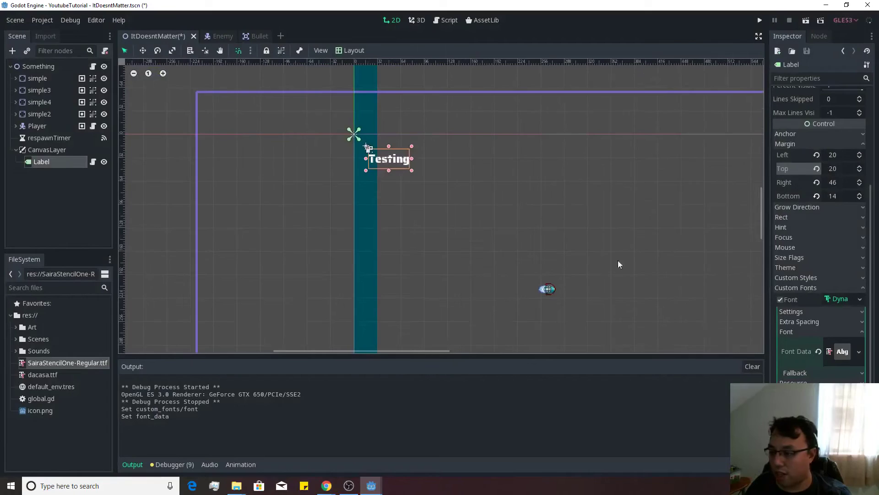
left_click(854, 334)
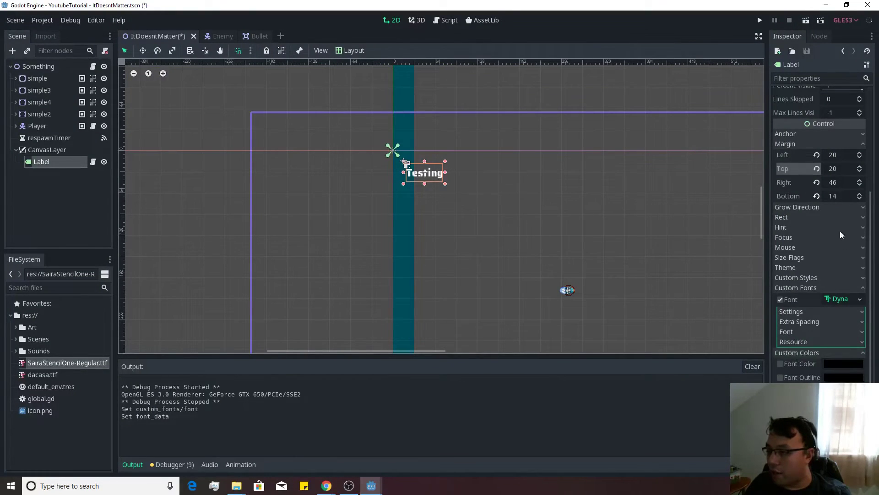
Set the Label font's size to 24 and enable Use Filter in its settings
scroll(839, 220, "up", 3)
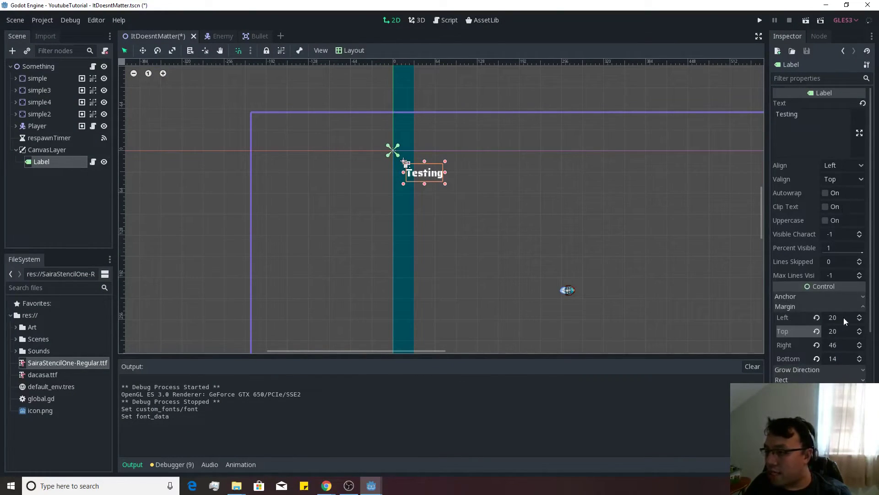
scroll(843, 317, "down", 3)
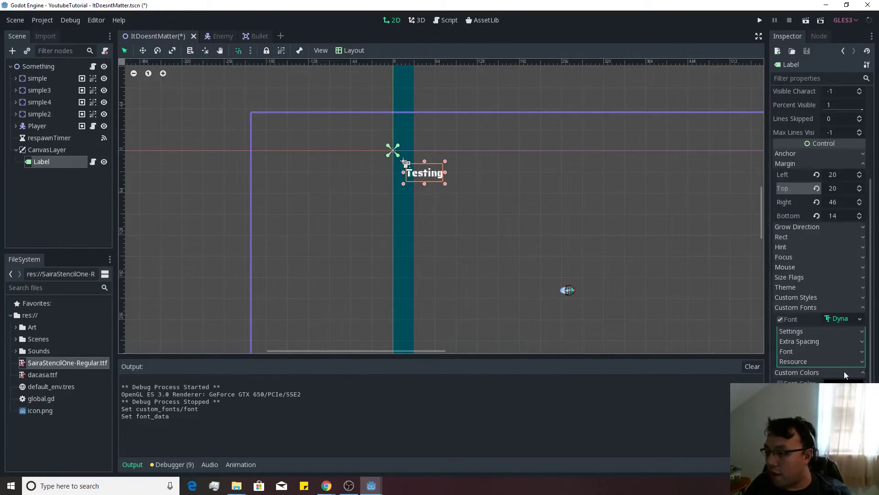
left_click(845, 334)
left_click(858, 341)
left_click(858, 341)
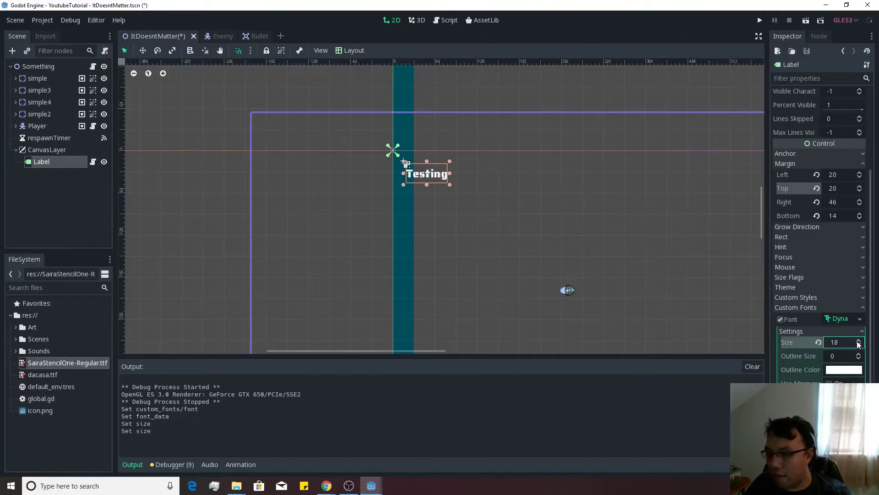
left_click(858, 341)
left_click(858, 340)
left_click(858, 340)
left_click(858, 341)
left_click(858, 341)
left_click(858, 341)
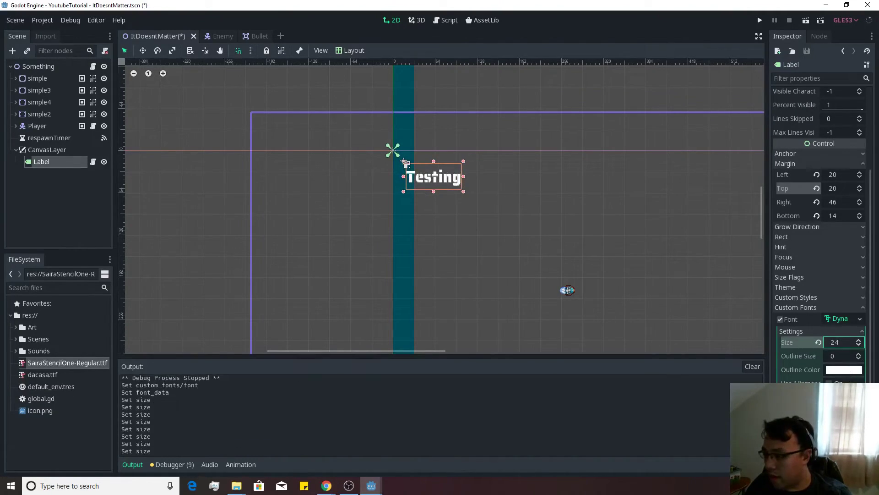
left_click(830, 397)
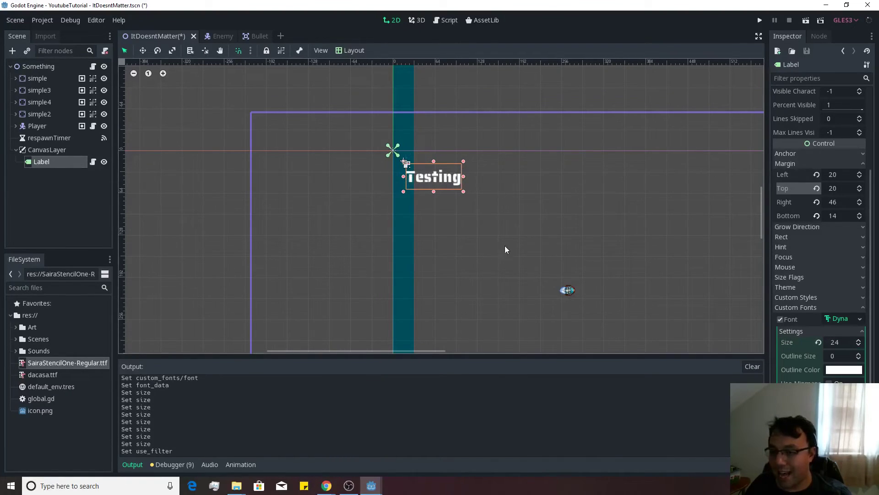
Run the game, fly the ship around to check the enemies-left label in the new font, and close the game
left_click(761, 21)
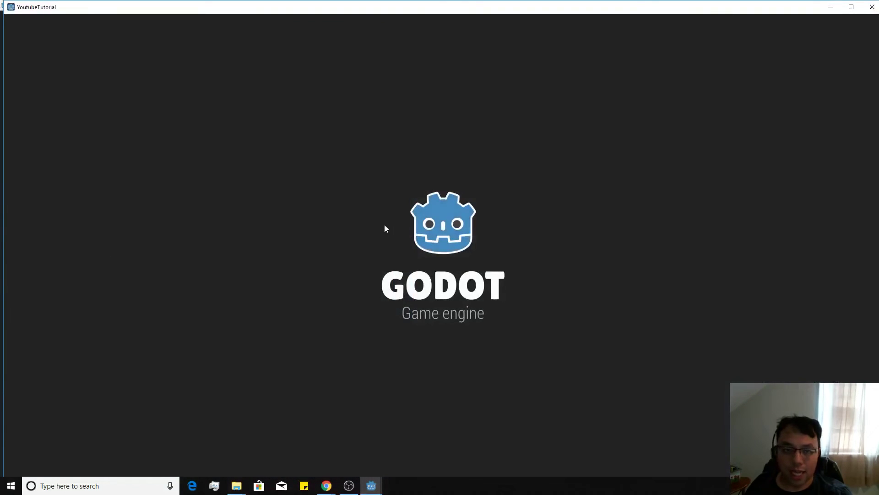
key("w")
key("d")
key("s")
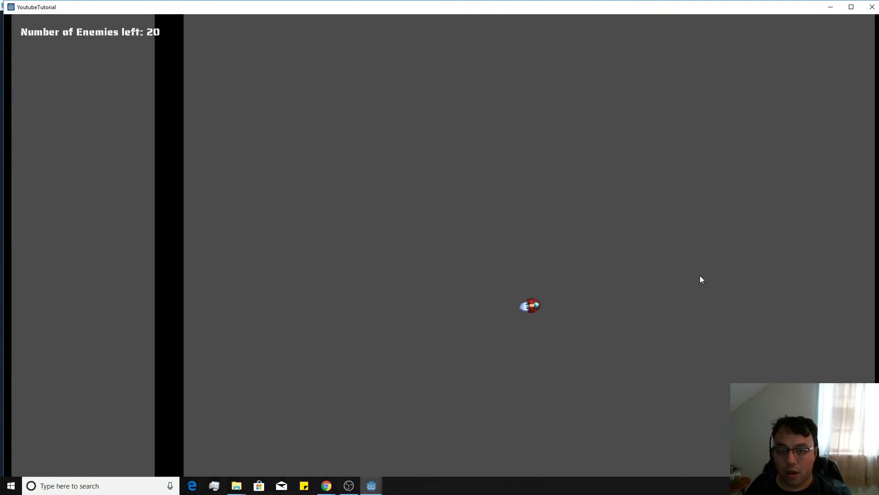
key("a")
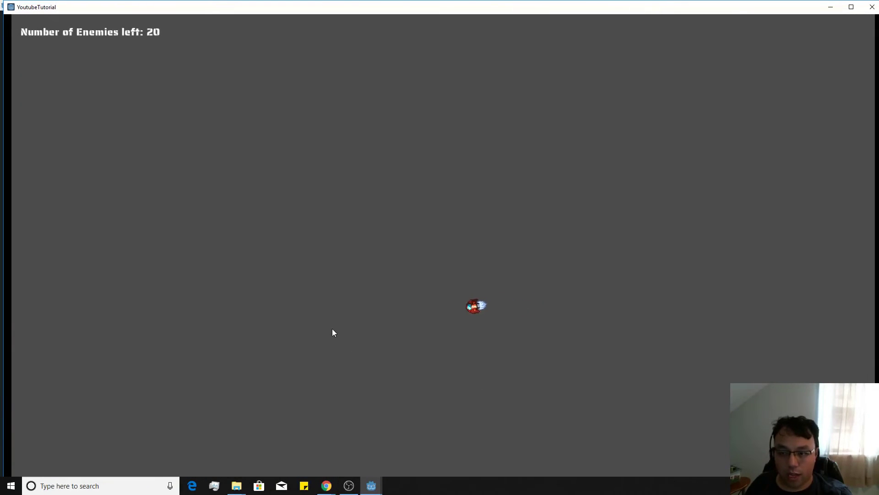
left_click(192, 220)
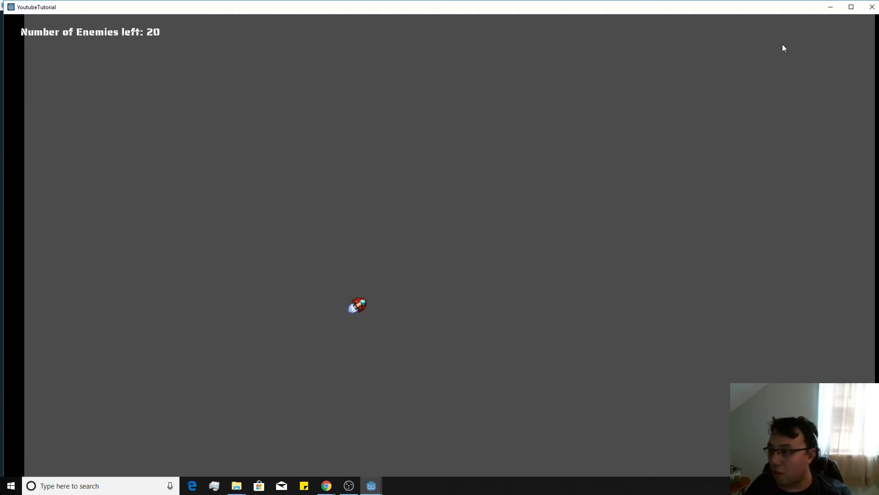
left_click(875, 9)
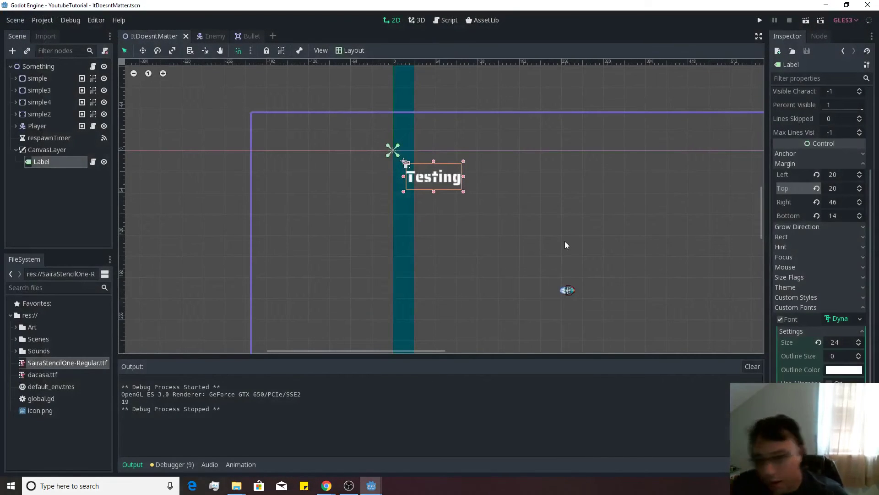